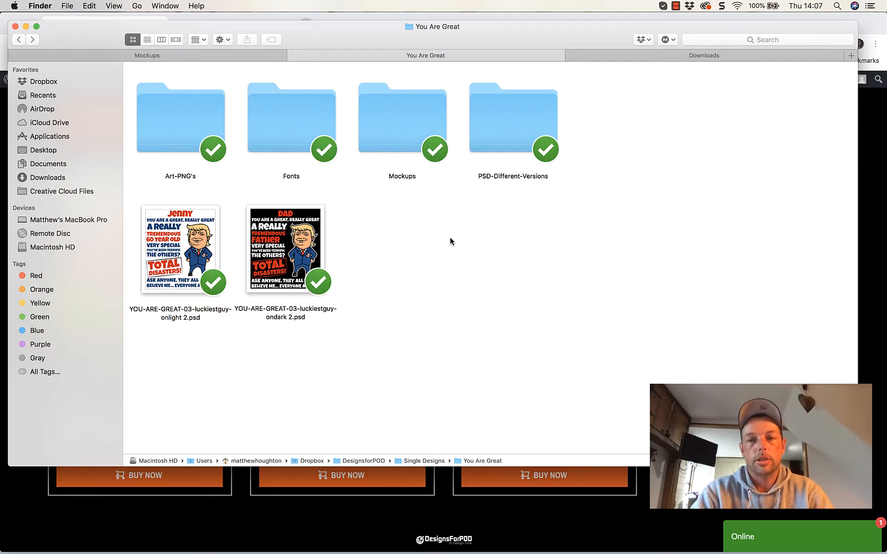
Open the PSD-Different-Versions folder and preview YOU-ARE-GREAT-01-luckiestguy-ondark.psd, closing the preview when done.
click(307, 268)
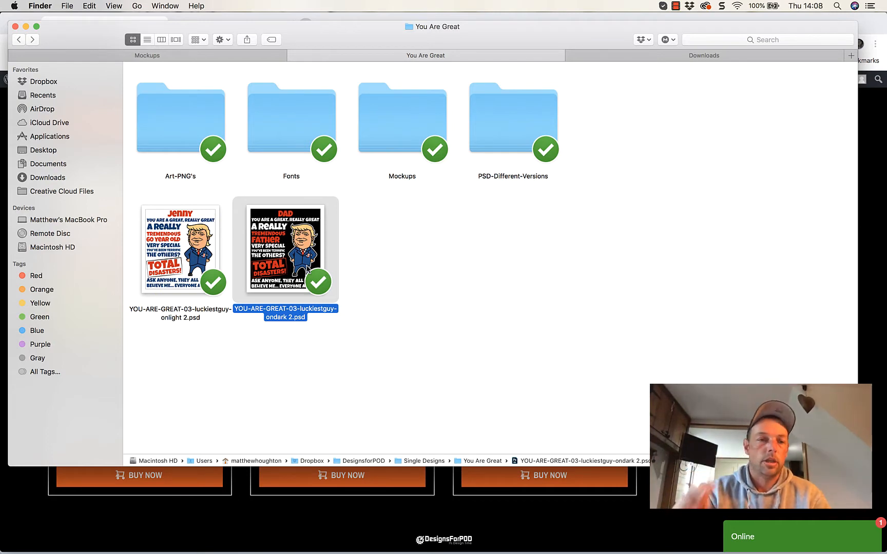
click(405, 263)
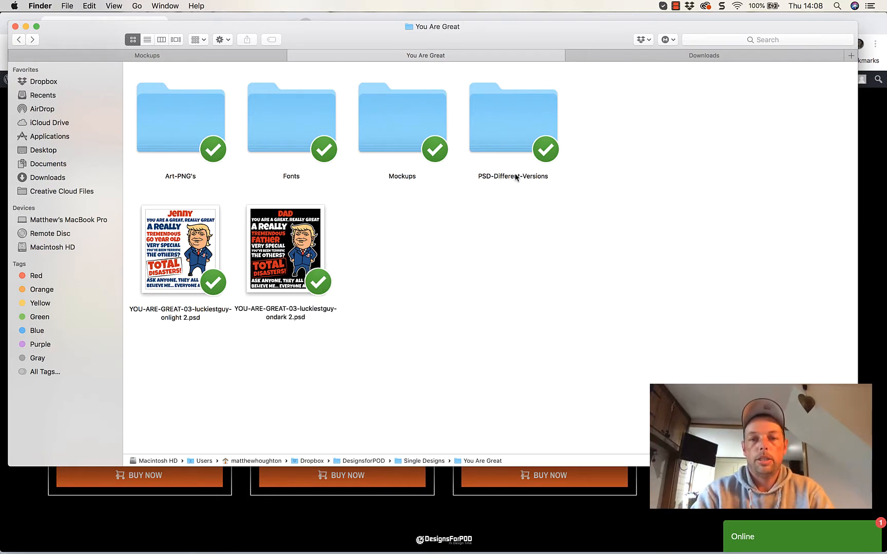
double_click(520, 123)
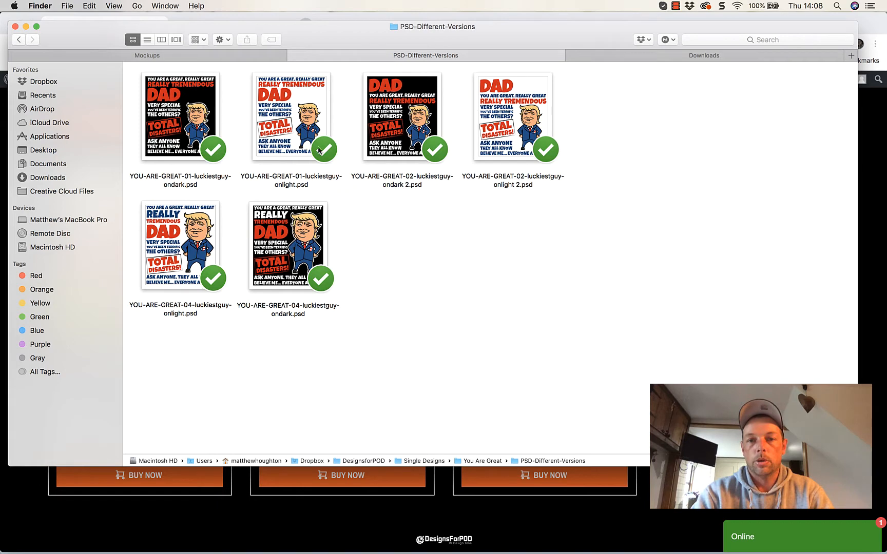
click(211, 129)
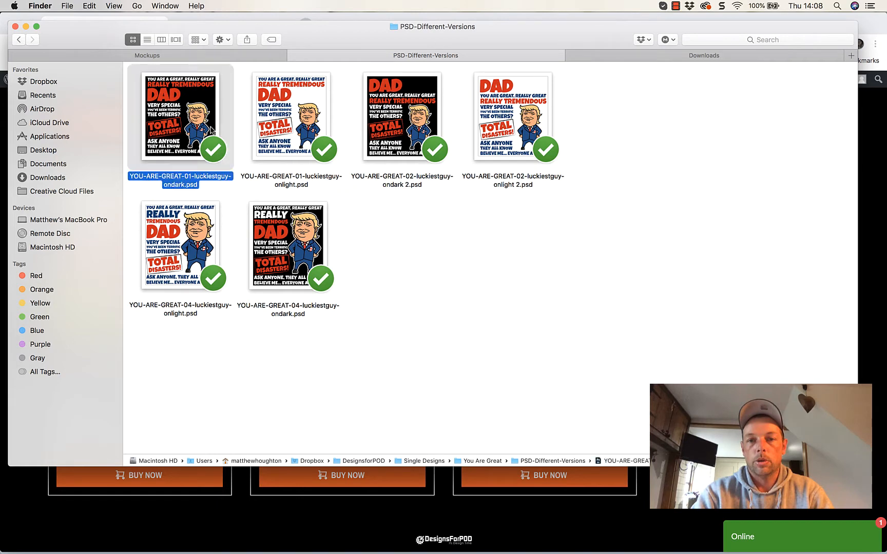
key(space)
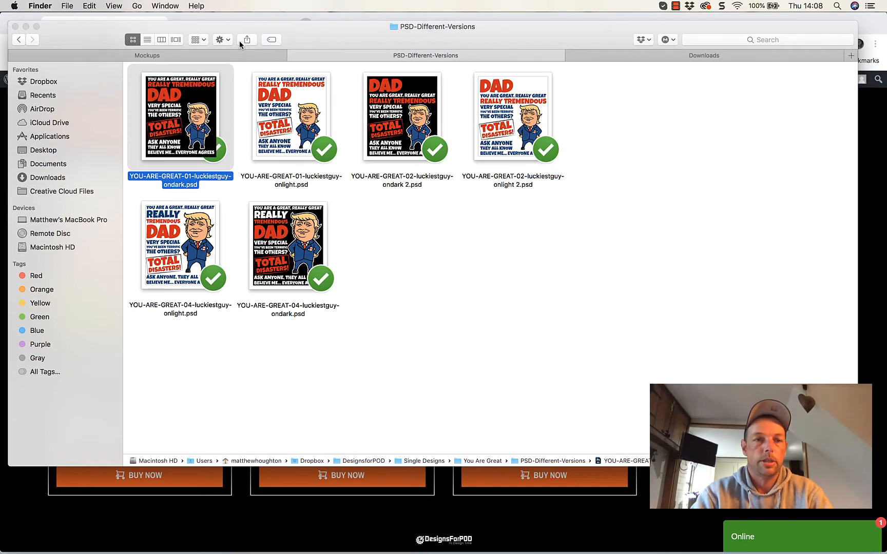
click(240, 40)
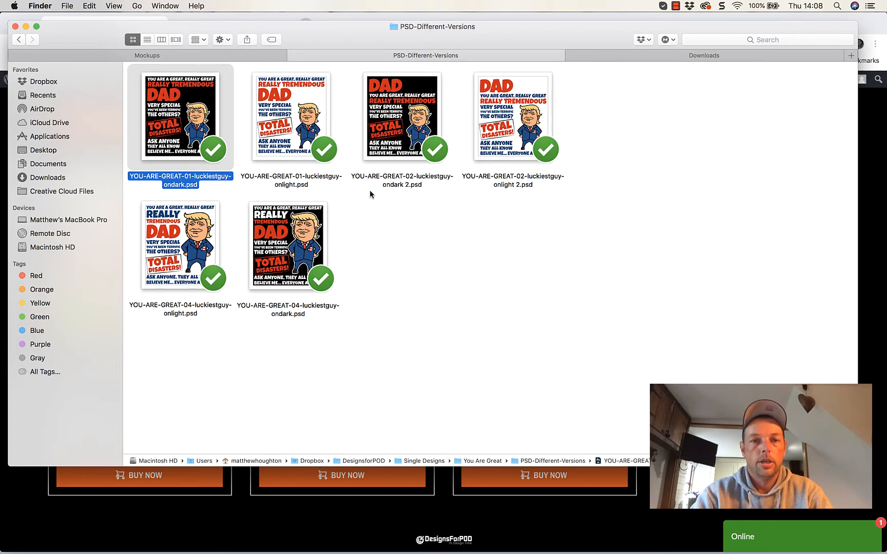
Preview YOU-ARE-GREAT-02-luckiestguy-ondark 2.psd at large size and close the preview.
click(422, 255)
click(421, 144)
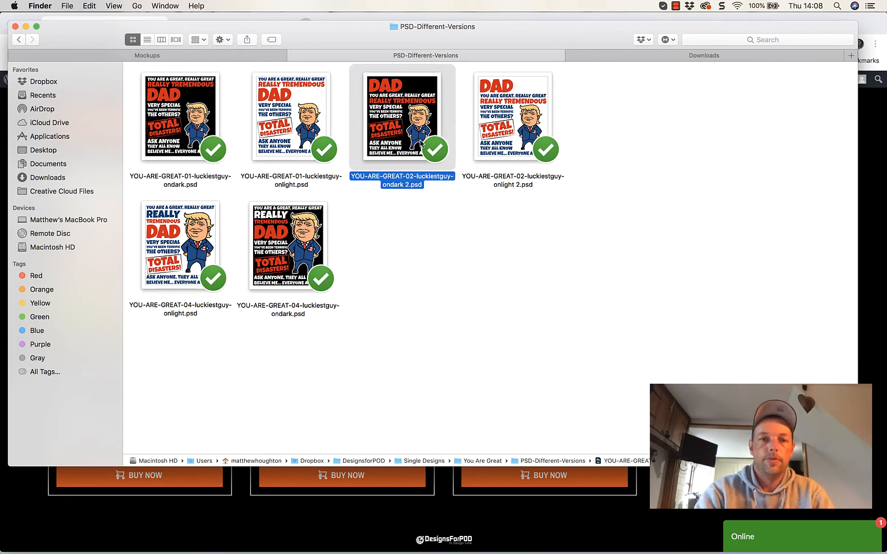
key(space)
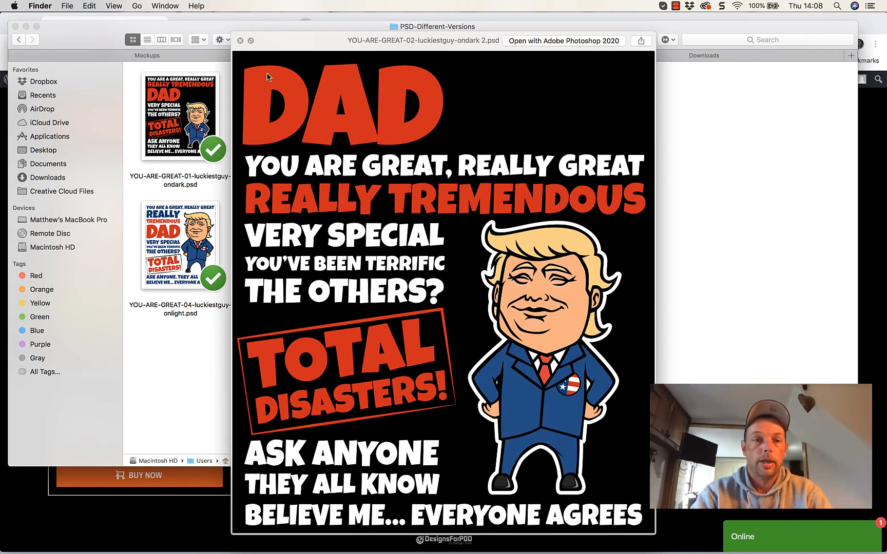
click(240, 41)
click(384, 281)
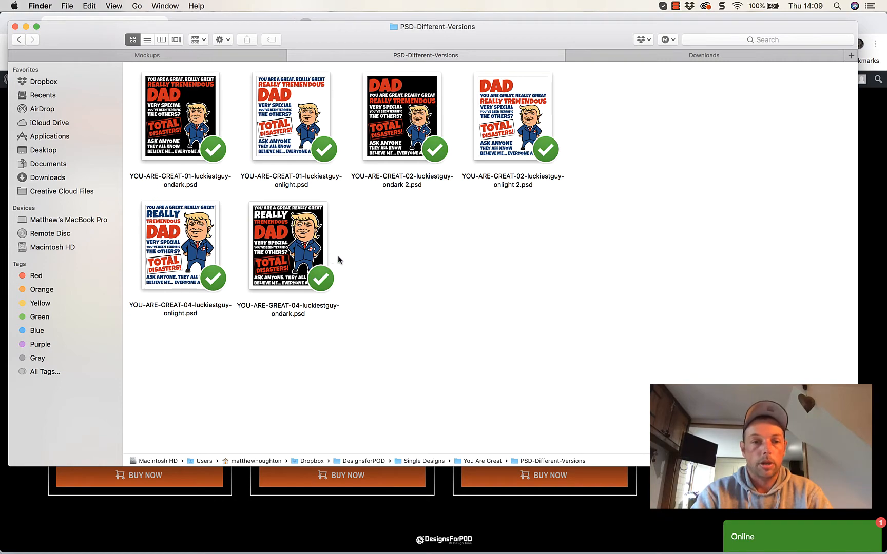
Preview YOU-ARE-GREAT-04-luckiestguy-ondark.psd at large size and close the preview.
click(297, 255)
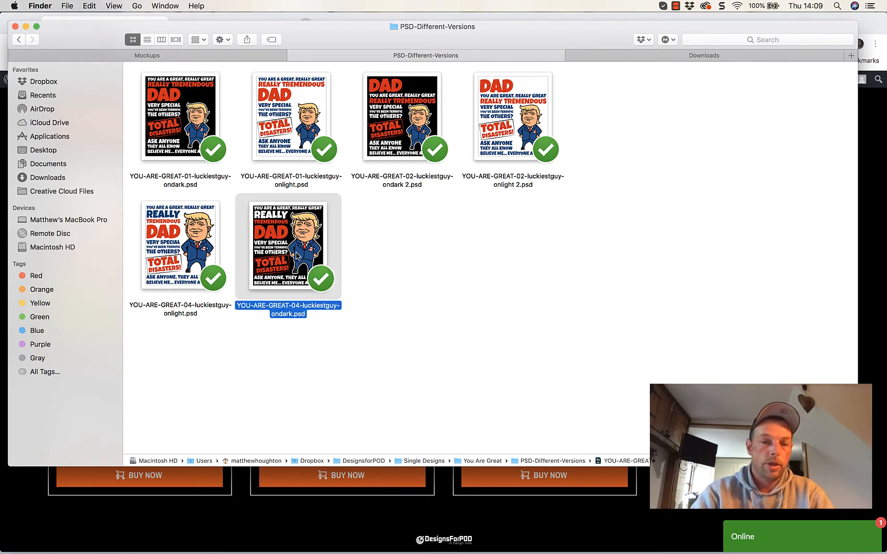
key(space)
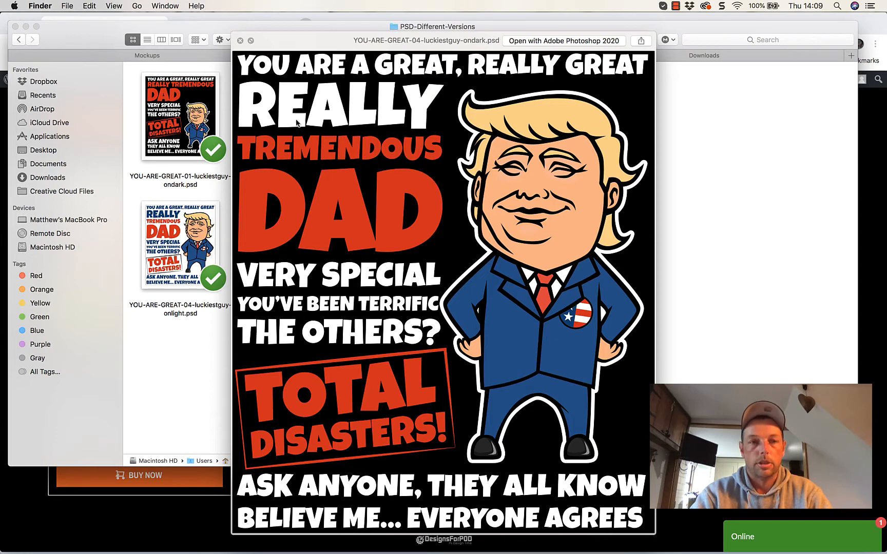
click(239, 40)
click(454, 259)
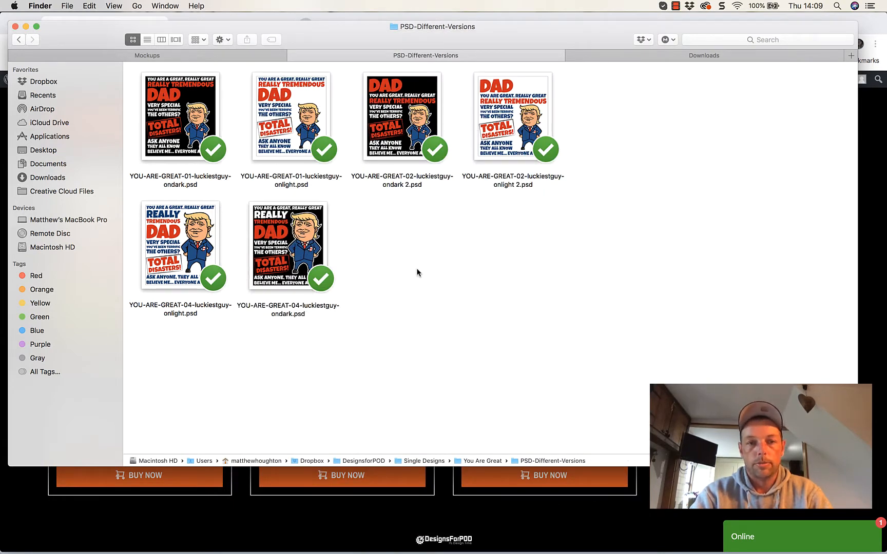
Return to the You Are Great folder and compare the on-light and on-dark versions of the 03 PSD design.
click(19, 39)
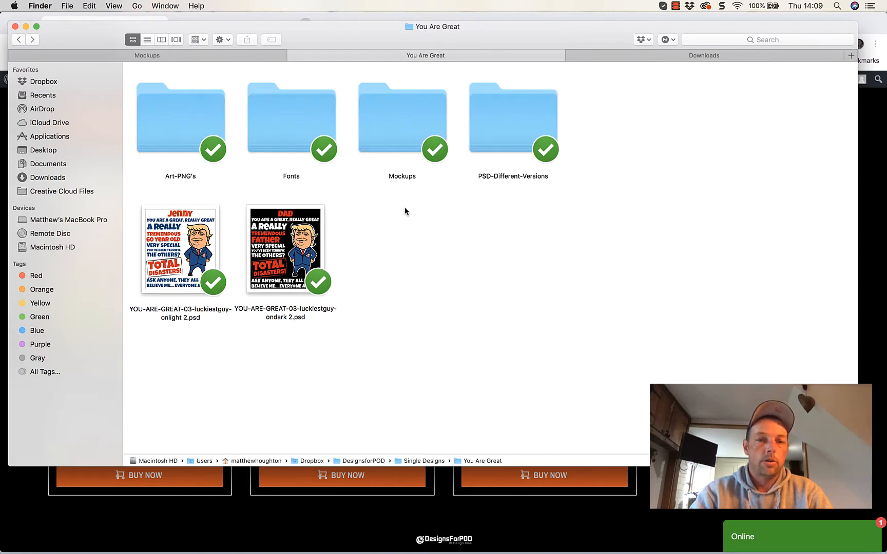
click(314, 254)
click(212, 259)
click(347, 259)
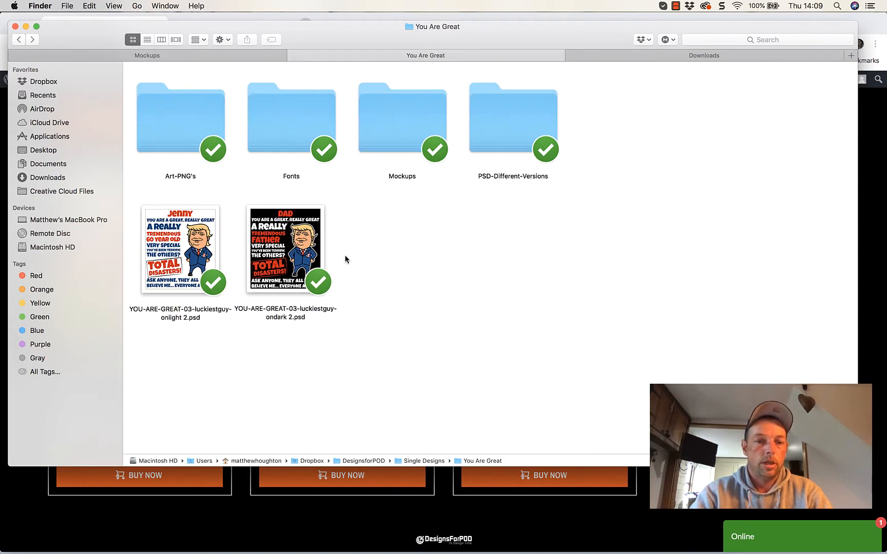
click(300, 262)
click(198, 256)
click(271, 253)
click(186, 263)
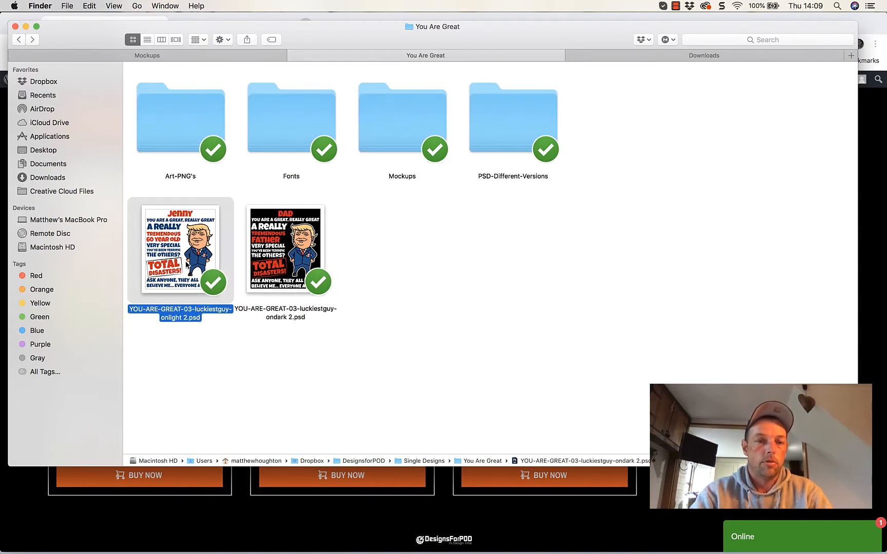
click(389, 262)
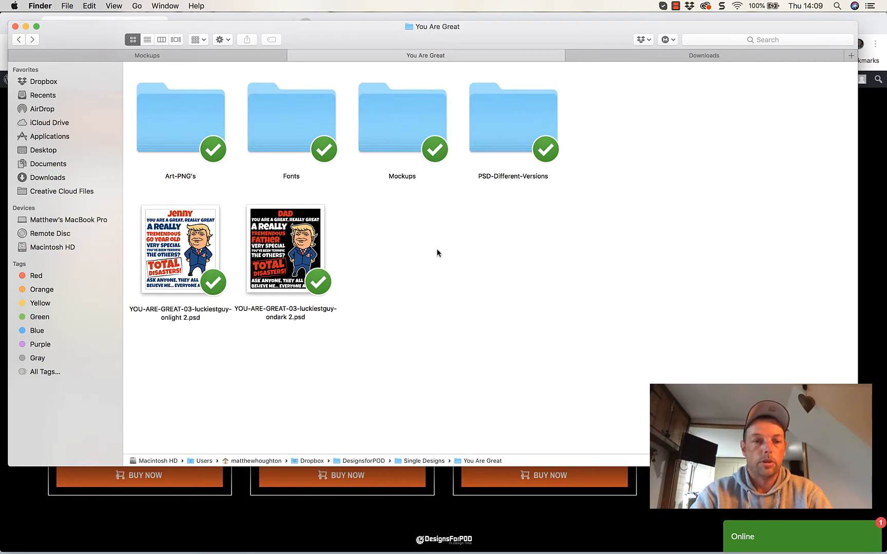
click(269, 222)
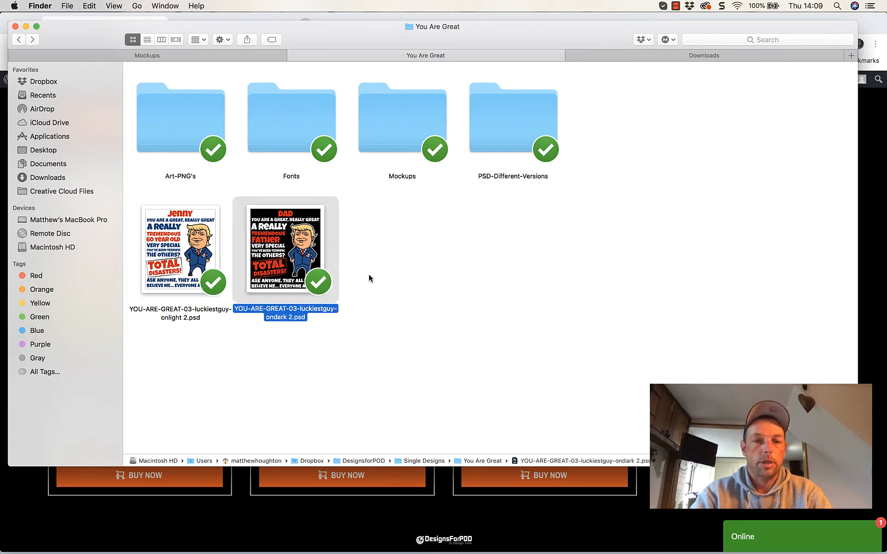
click(384, 262)
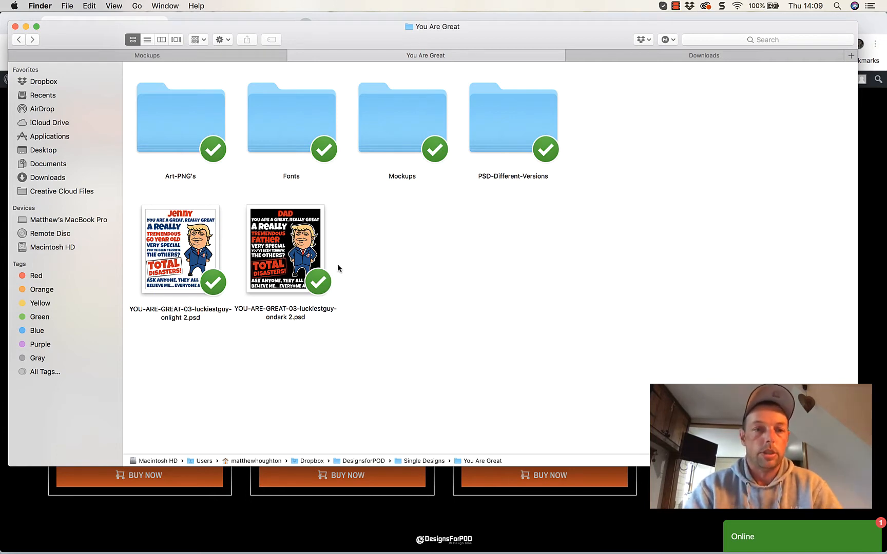
Check the LuckiestGuy-Regular.ttf file in the Fonts folder and return to the You Are Great folder.
double_click(279, 145)
click(20, 41)
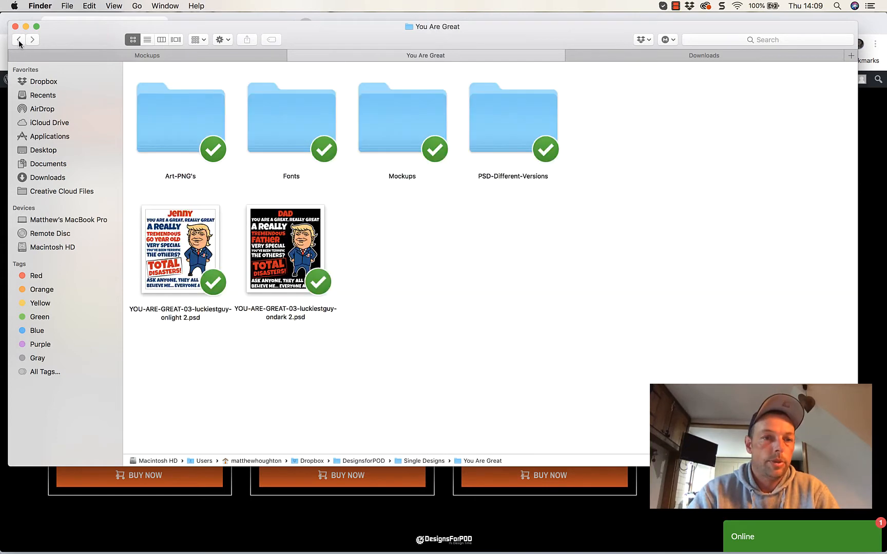
double_click(291, 121)
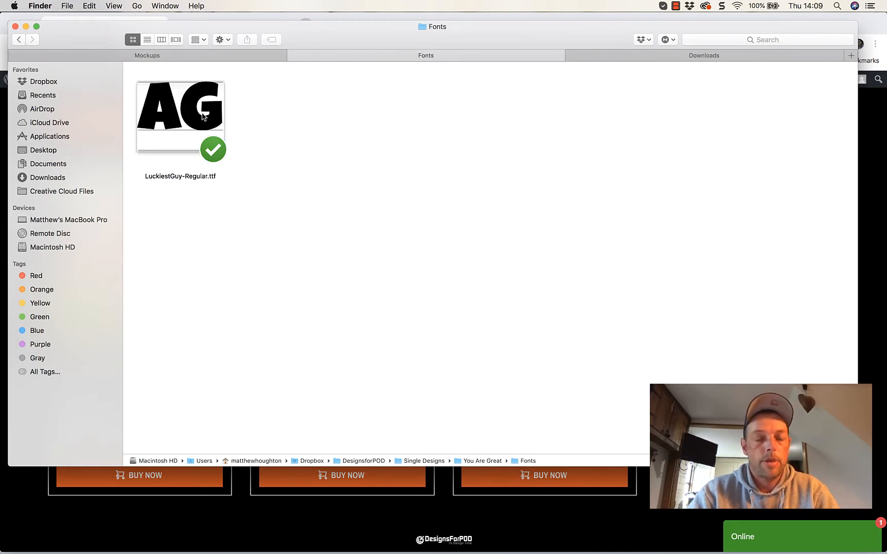
click(202, 117)
right_click(203, 117)
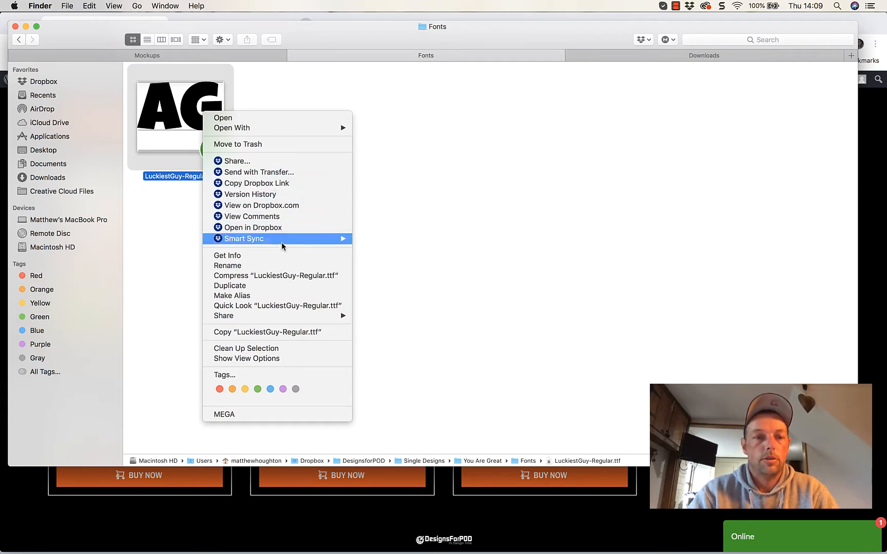
click(403, 190)
click(19, 39)
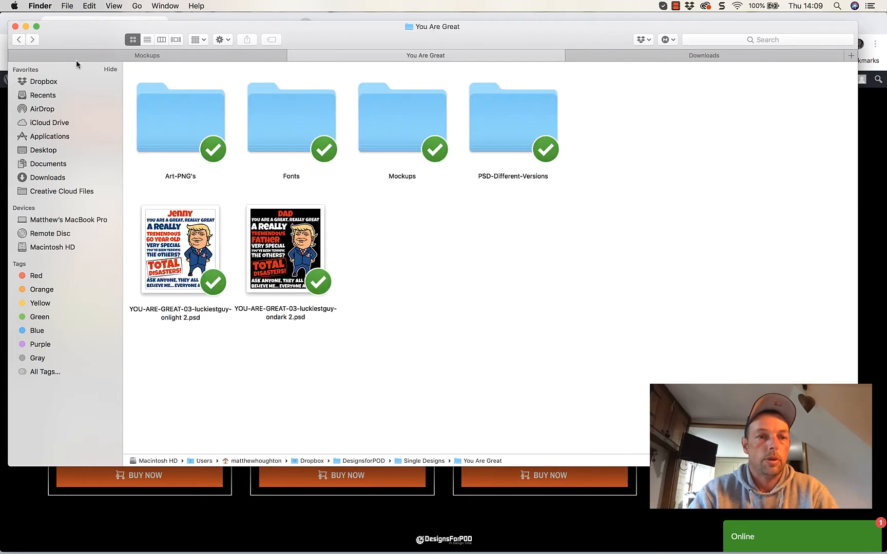
Open the No-Personalization folder inside Art-PNG's and preview YOU-ARE-GREAT-03-luckiestguy-onlight 2.png.
double_click(174, 127)
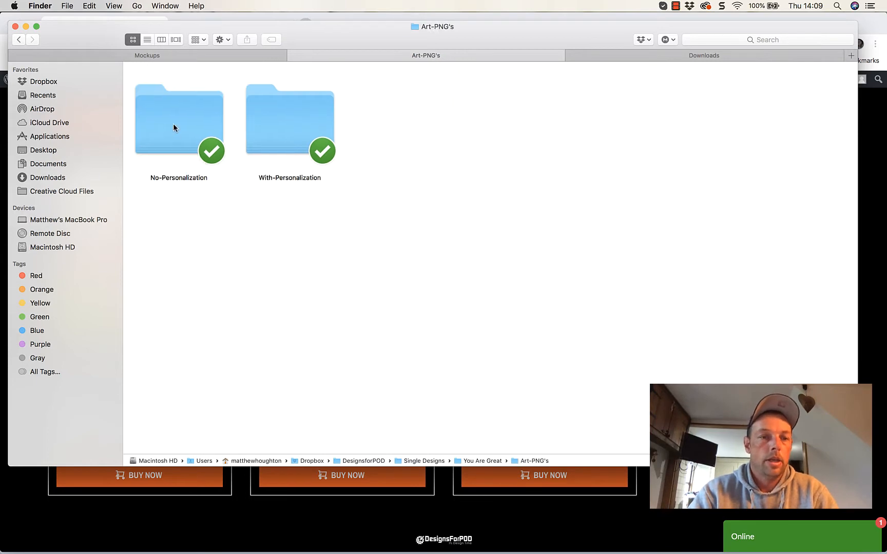
double_click(174, 125)
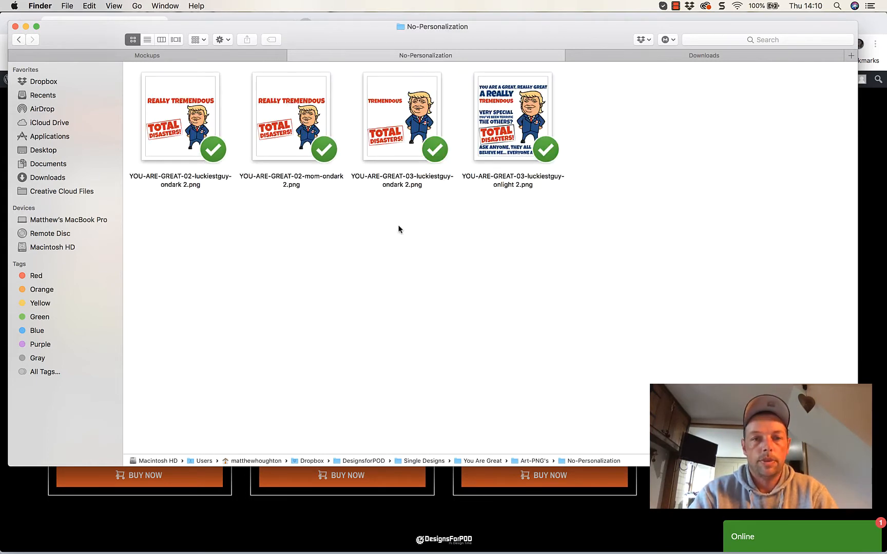
click(406, 137)
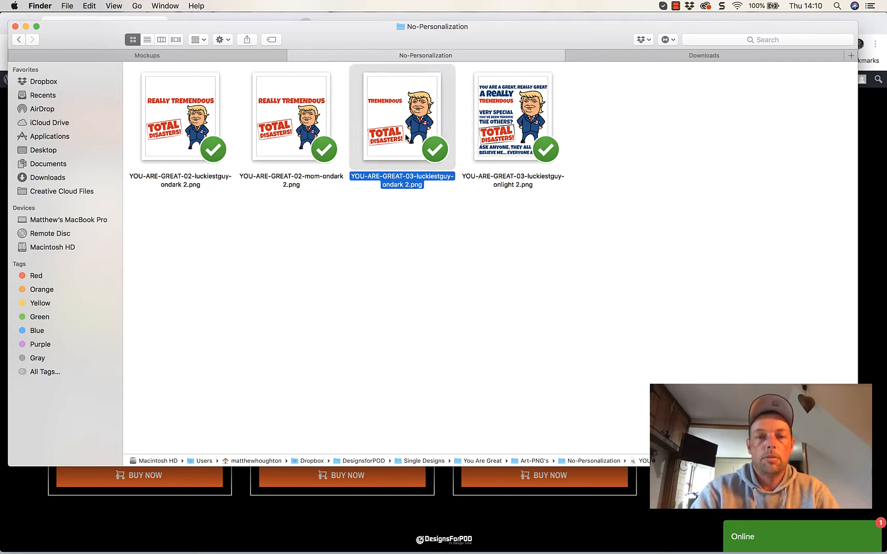
click(533, 167)
key(space)
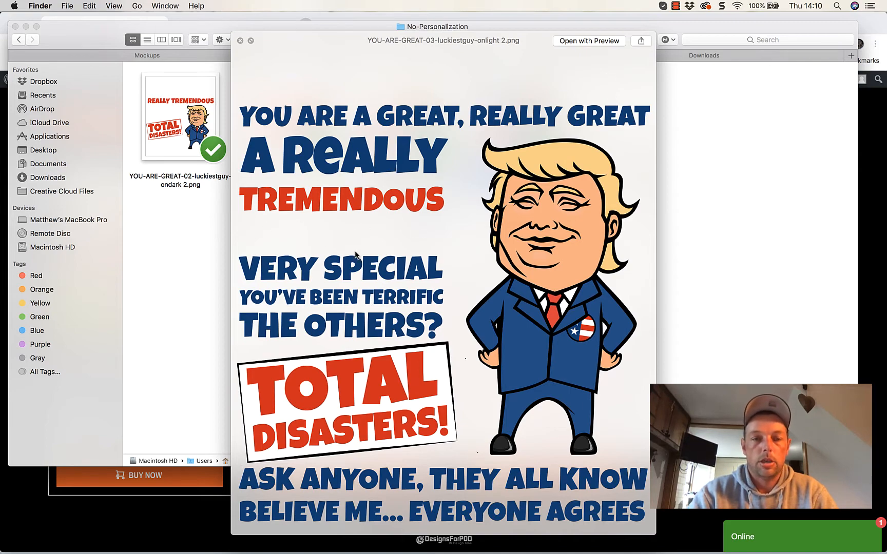
click(240, 41)
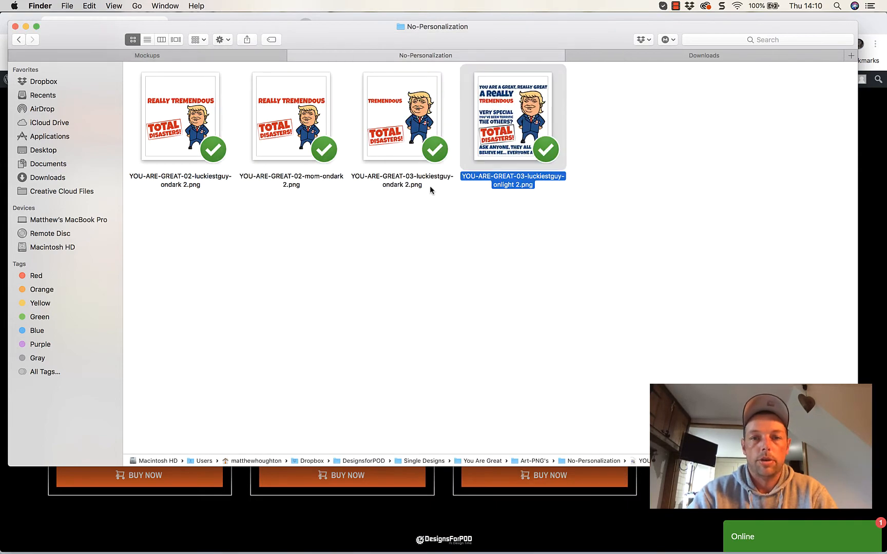
Open the With-Personalization folder inside Art-PNG's and examine its artwork, especially YOU-ARE-GREAT-03-name-here-onlight 2.png.
click(18, 40)
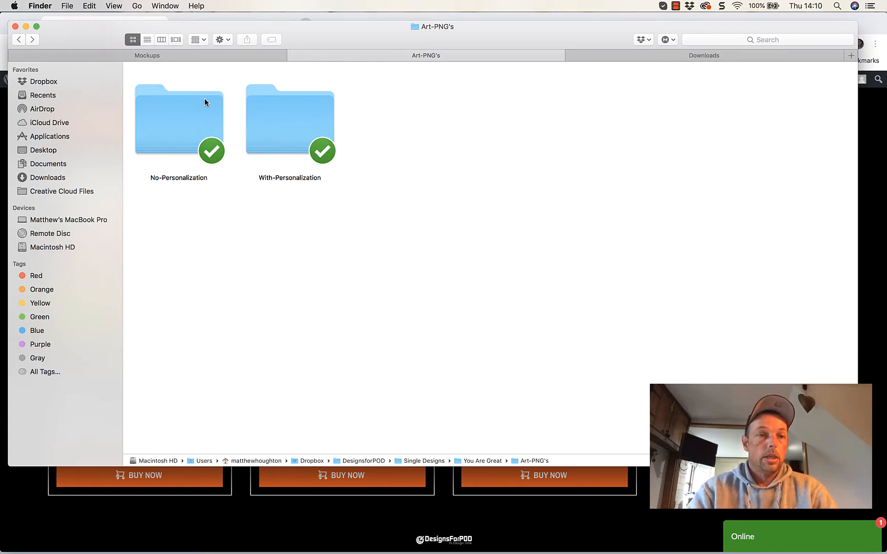
double_click(277, 130)
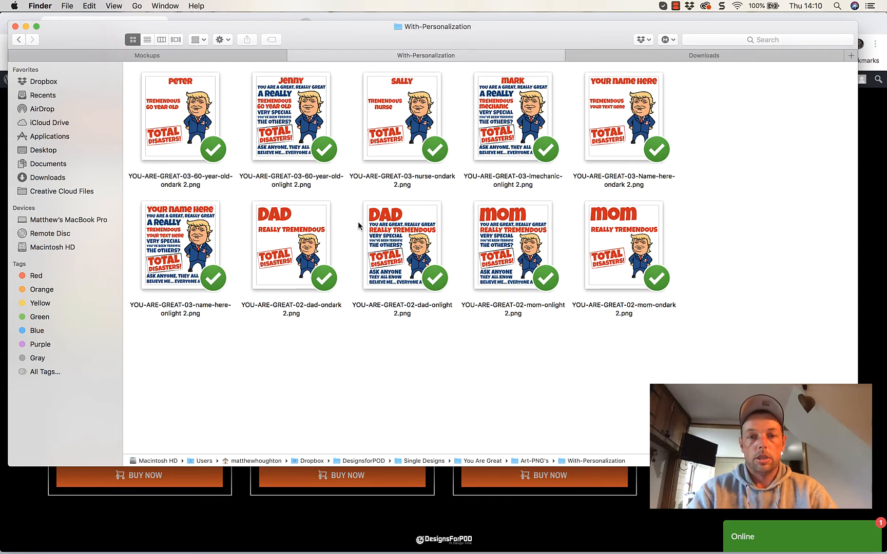
drag(691, 111, 208, 257)
click(294, 346)
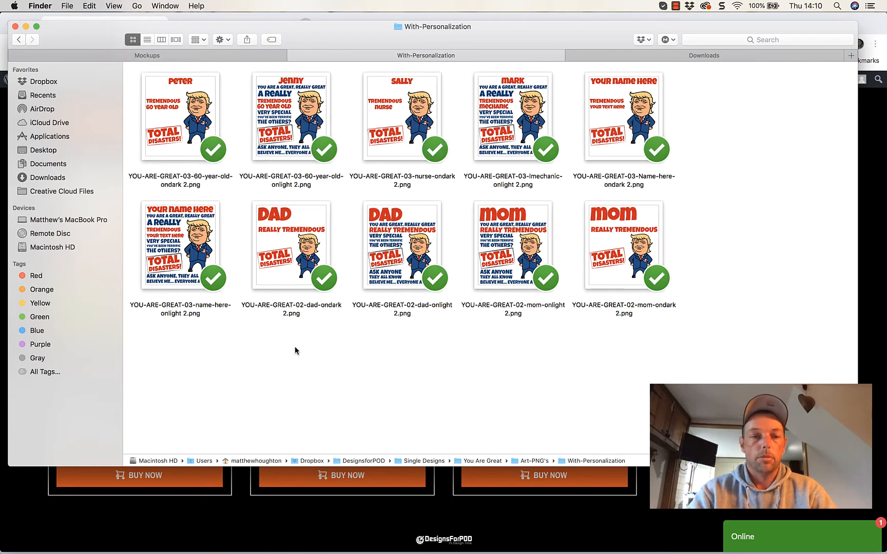
click(205, 276)
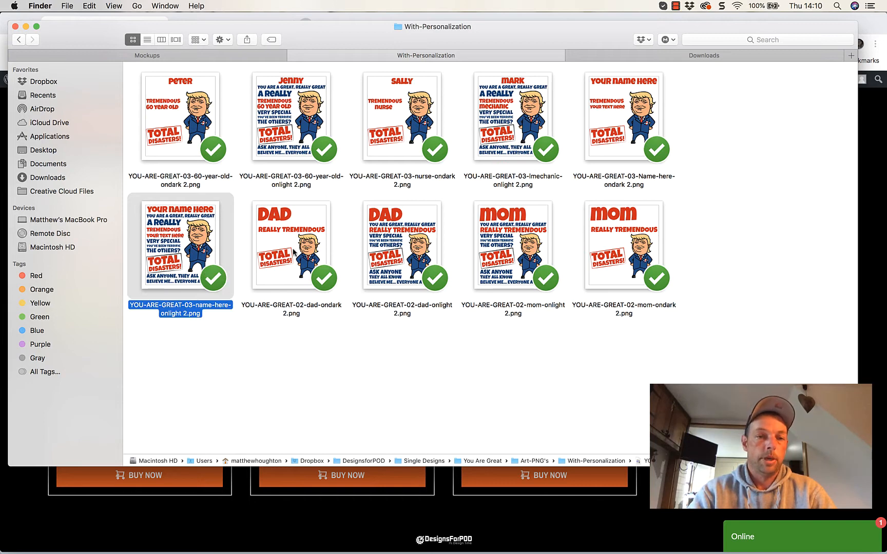
click(343, 205)
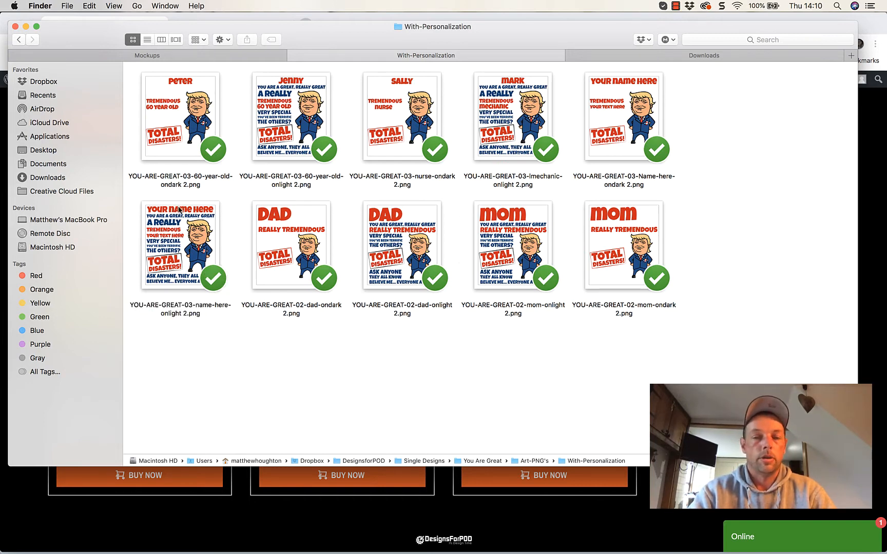
click(179, 246)
mouse_move(188, 239)
mouse_down()
mouse_move(188, 313)
mouse_move(188, 243)
mouse_up()
click(192, 341)
click(188, 312)
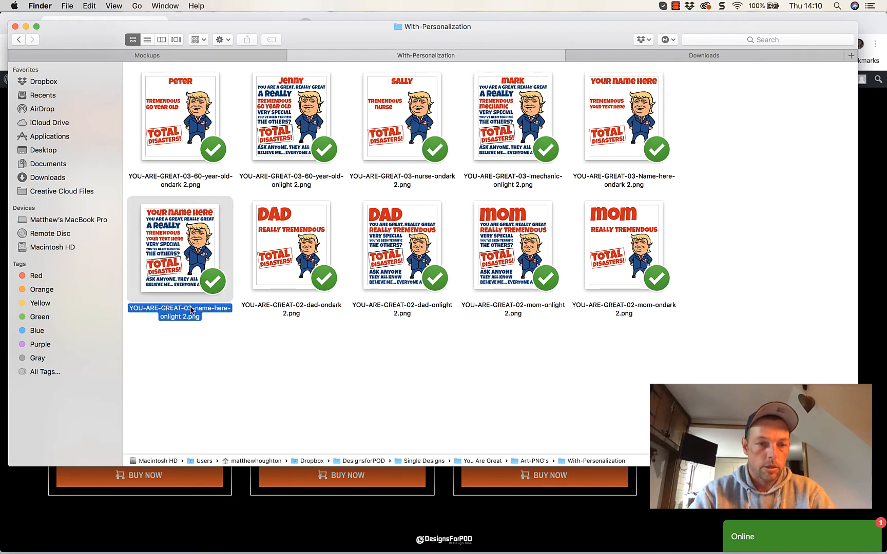
click(187, 335)
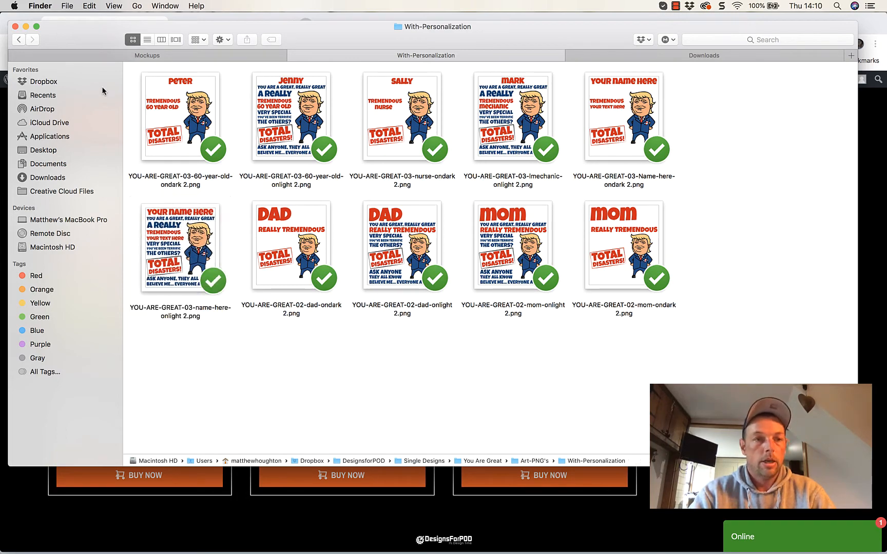
Move the file window out of the way and switch to the PrintTech Dashboard's Your Products page in Chrome.
drag(88, 41, 89, 208)
click(225, 26)
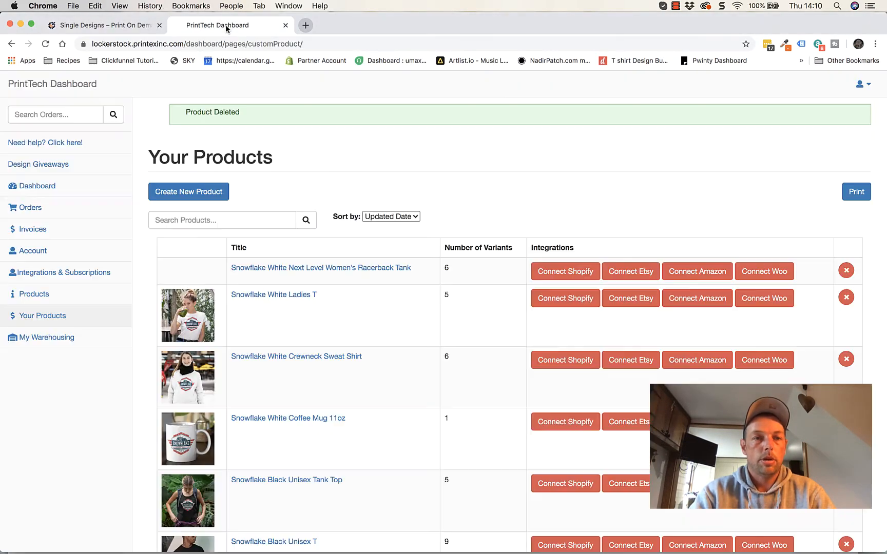
Start a new Adult Unisex Tee Standard T product in black and continue to its sizes and pricing.
click(207, 200)
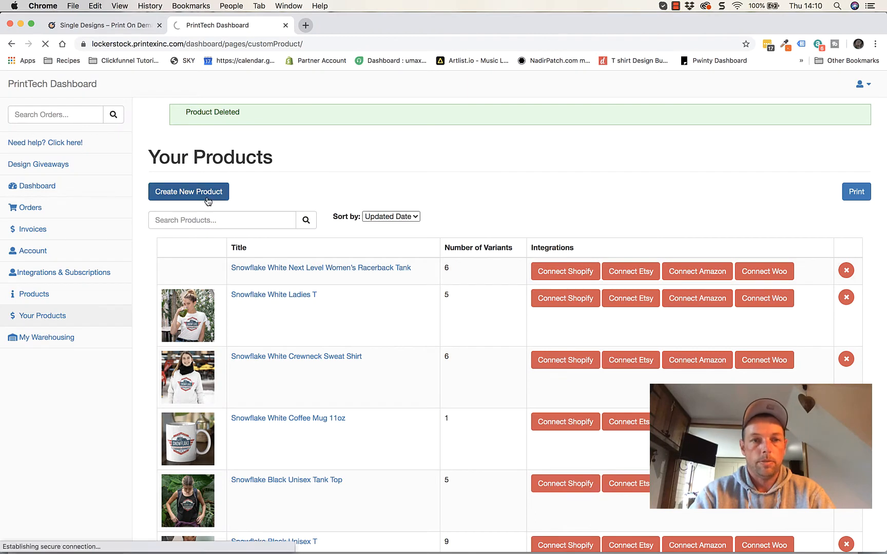
scroll(348, 381, down, 10)
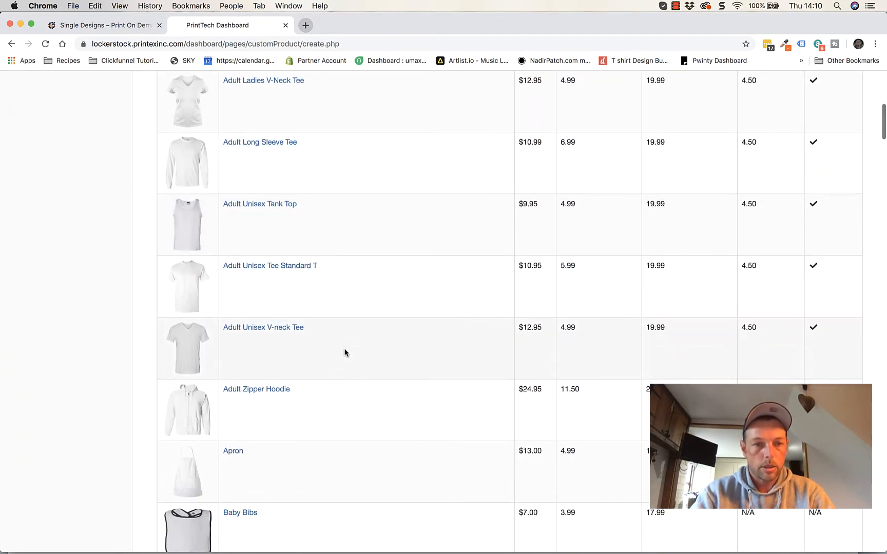
click(285, 268)
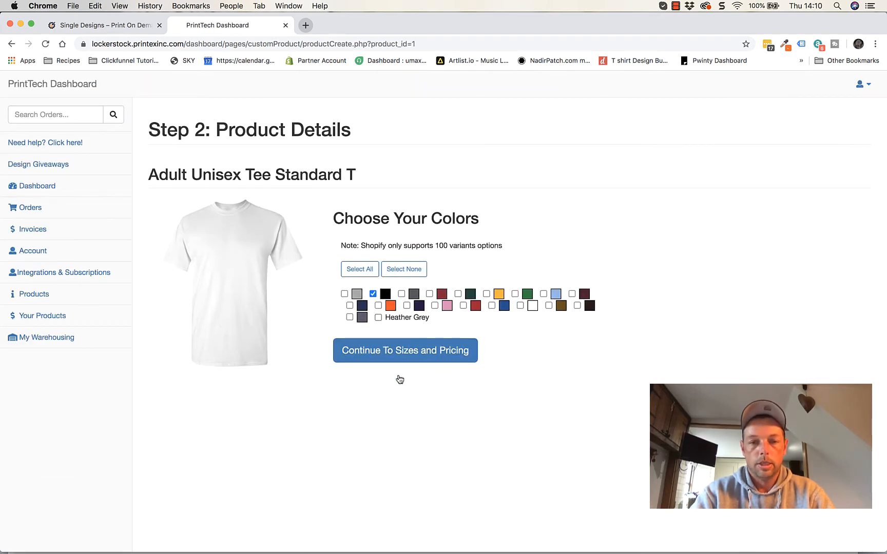
click(395, 351)
Keep all sizes from S to 6XL available for sale at the preset prices and continue to the product details.
scroll(503, 445, down, 1)
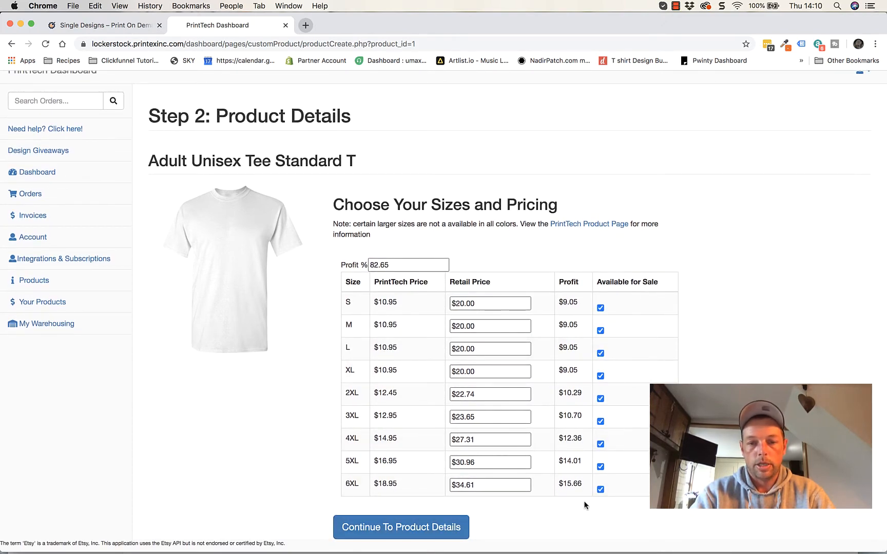
click(600, 489)
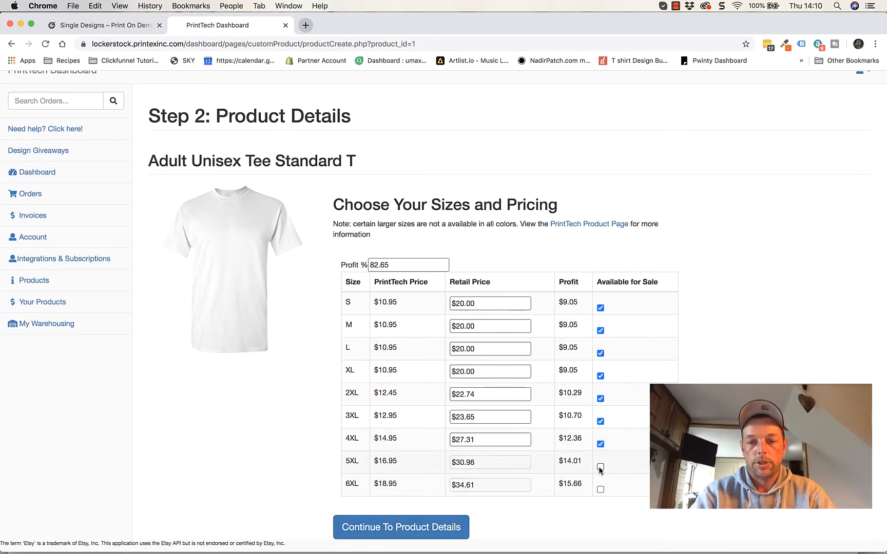
click(600, 489)
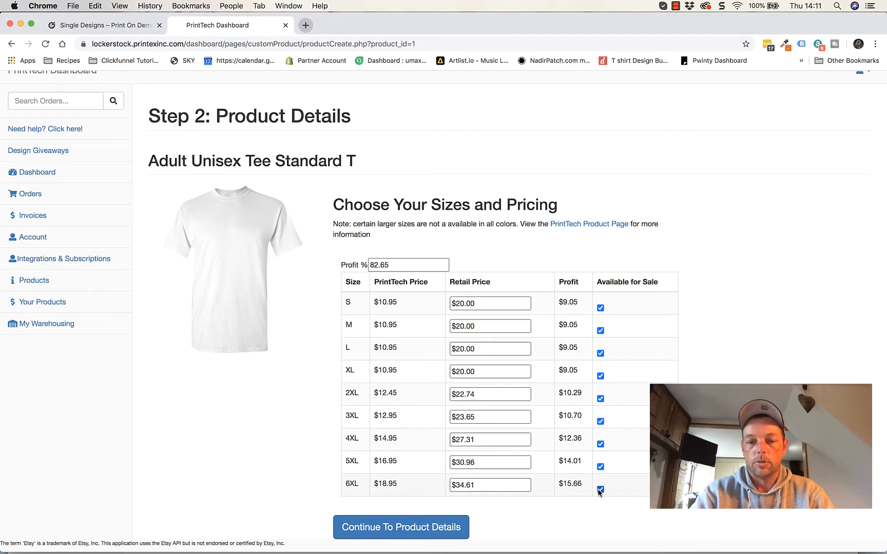
click(410, 523)
Keep the default product title and description, save them and continue to the mockups.
triple_click(445, 244)
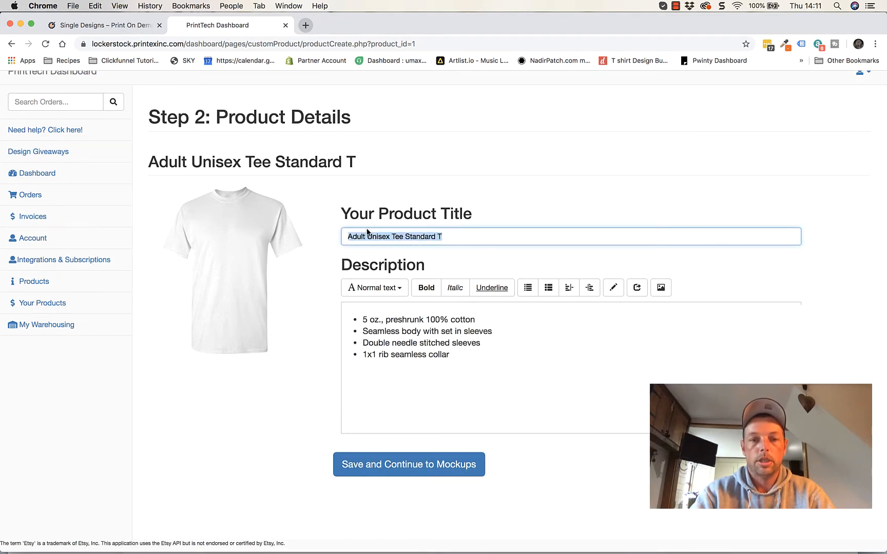
click(458, 372)
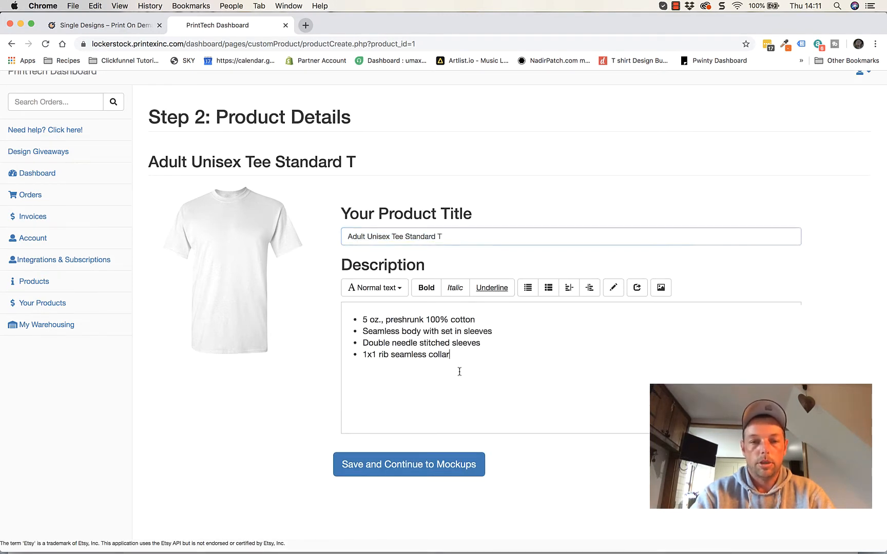
click(398, 474)
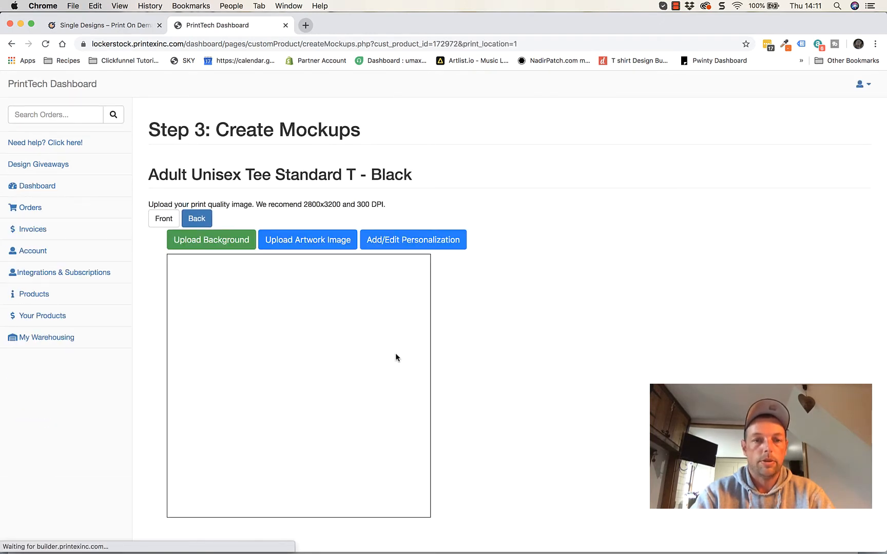
Upload the third YOU-ARE-GREAT artwork, a version for dark shirts, from the No-Personalization folder onto the black shirt mockup.
scroll(423, 359, down, 5)
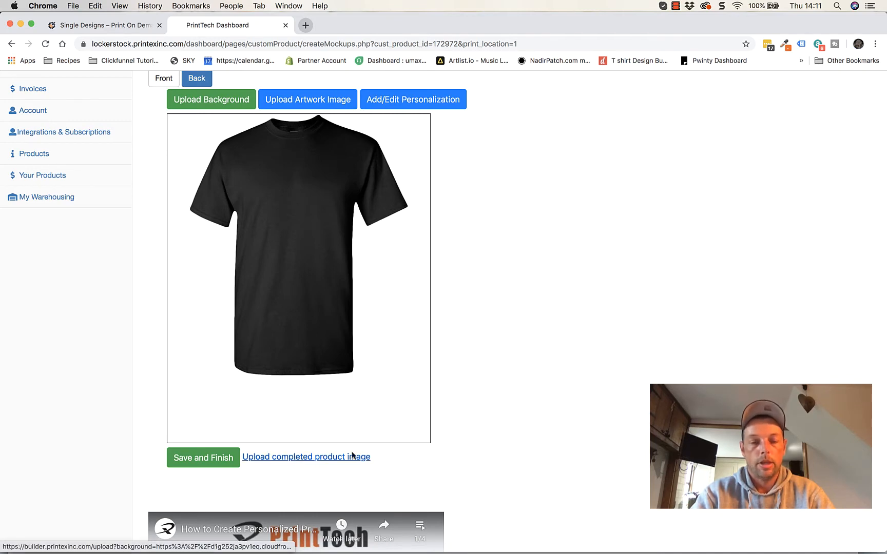
scroll(343, 392, up, 3)
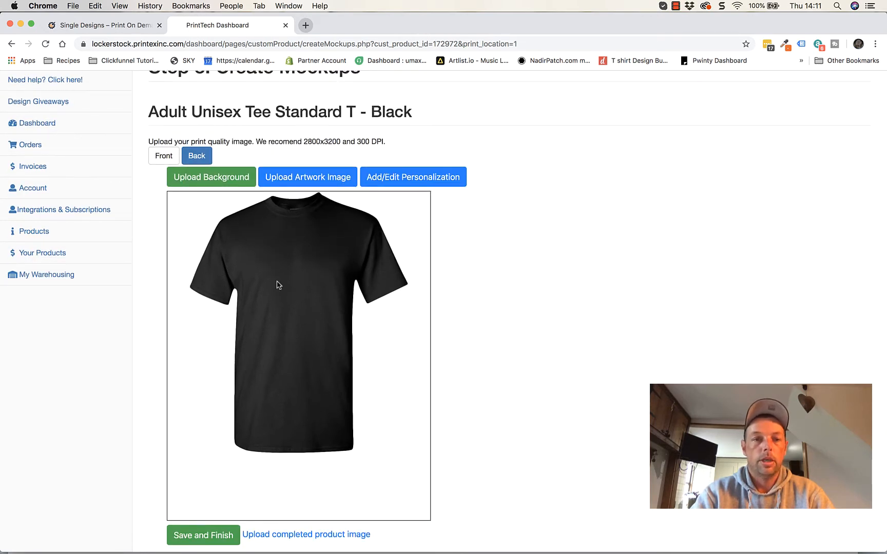
click(291, 180)
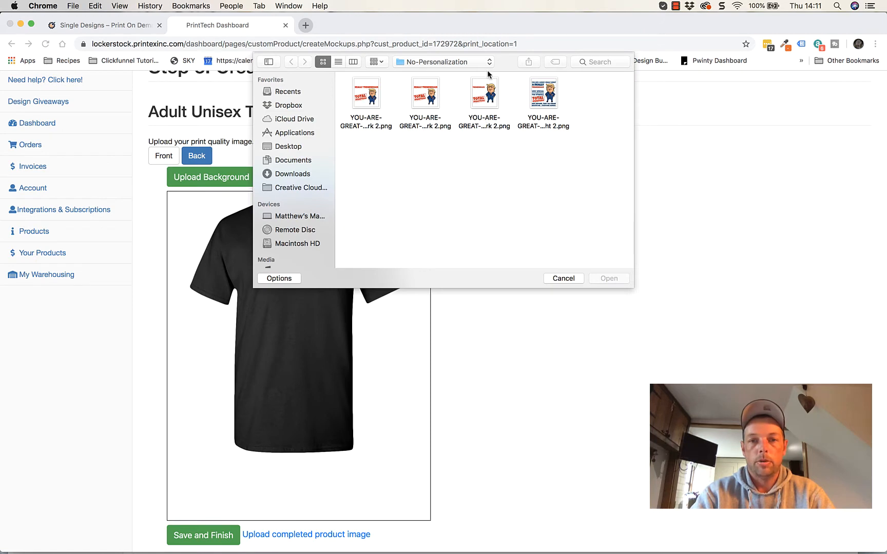
click(490, 97)
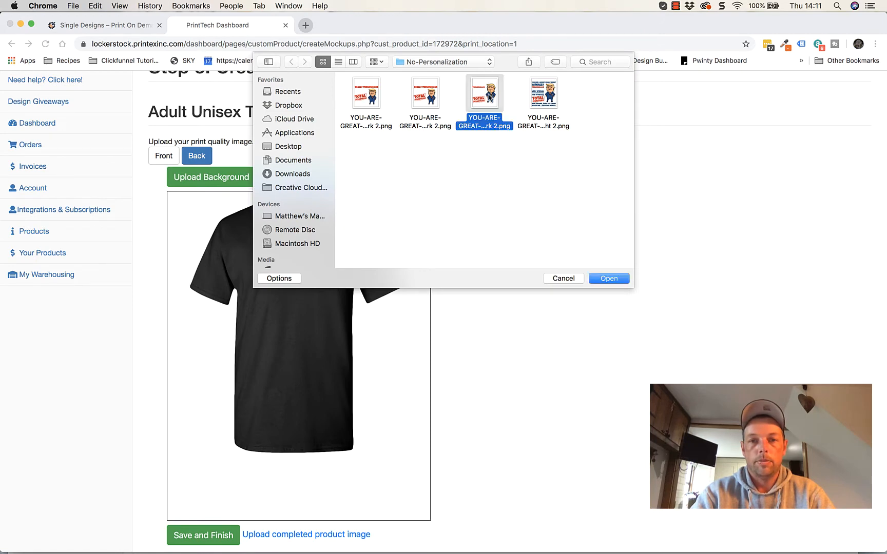
click(597, 280)
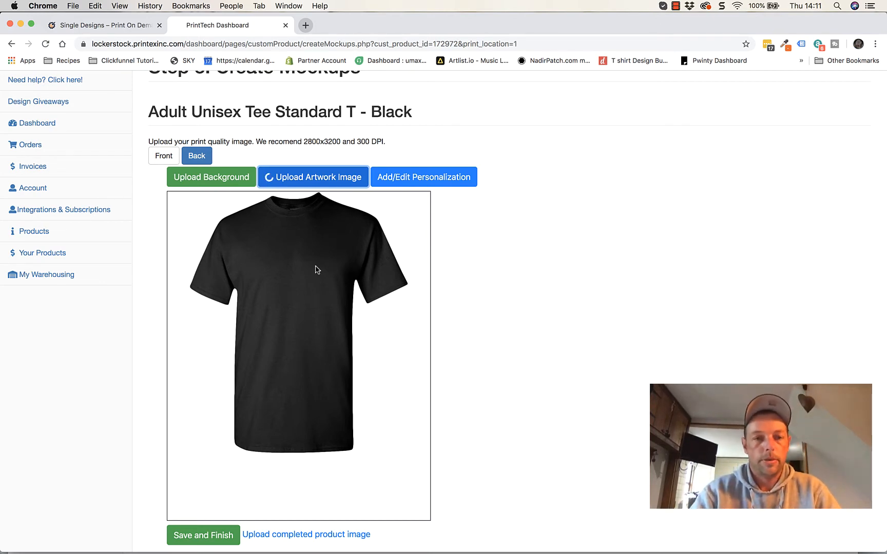
Enlarge the artwork slightly and position it on the chest of the black shirt.
scroll(433, 418, down, 1)
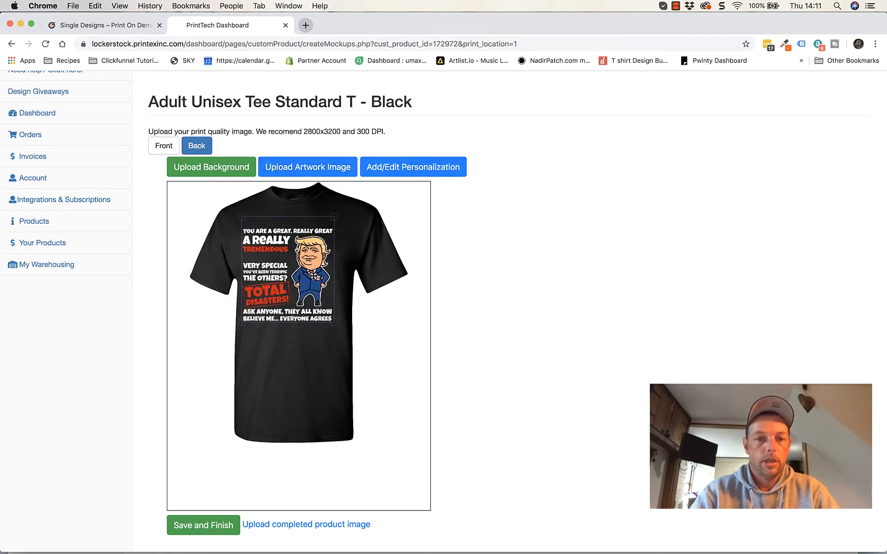
drag(337, 326, 348, 333)
drag(316, 294, 316, 292)
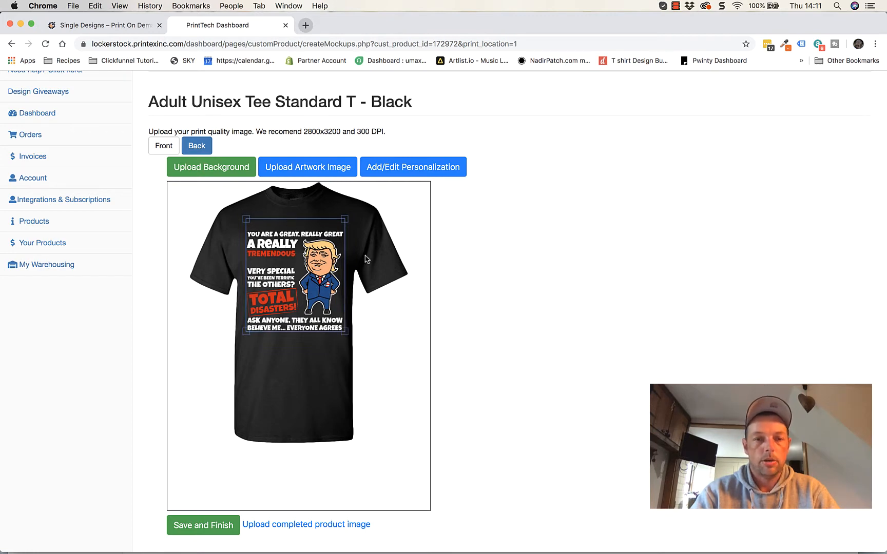
Open the mockup's personalization texts and enter FATHER as the first text.
click(403, 167)
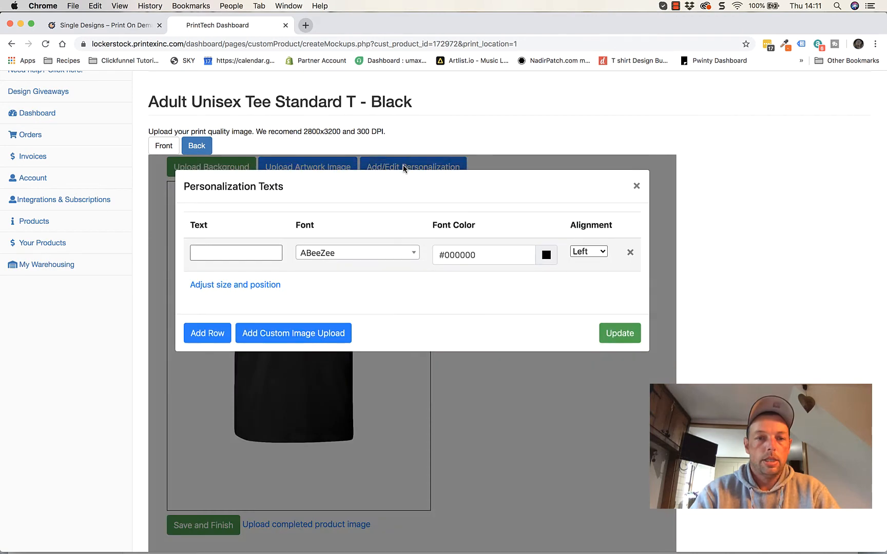
click(201, 249)
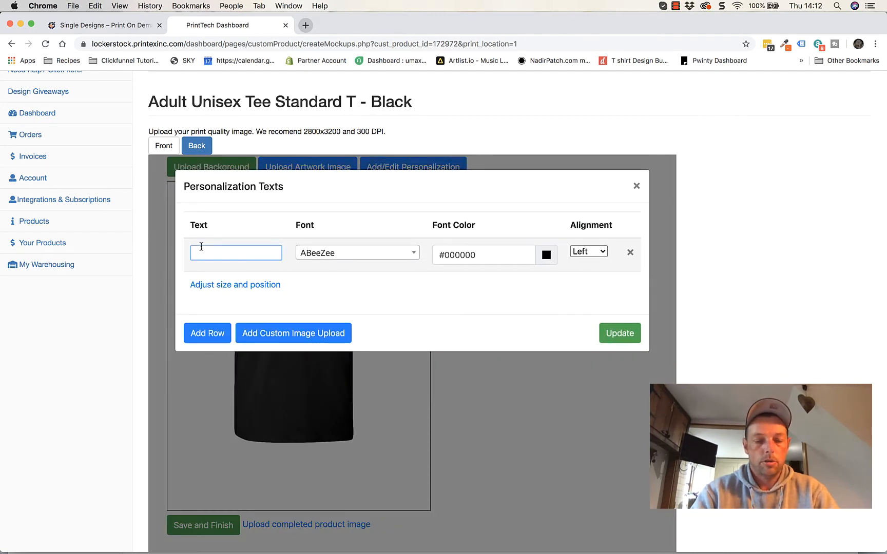
text(FATHER)
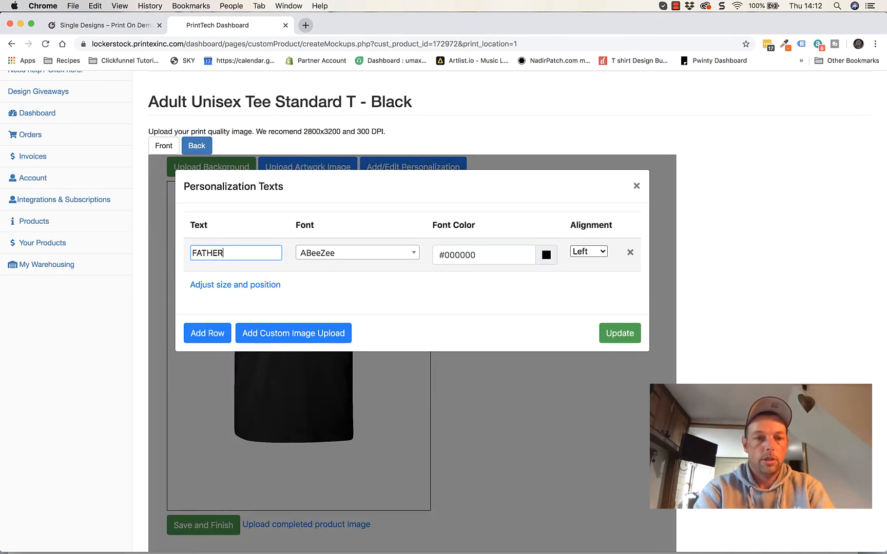
Switch to Finder and look up the font file in the You Are Great package's Fonts folder.
click(349, 259)
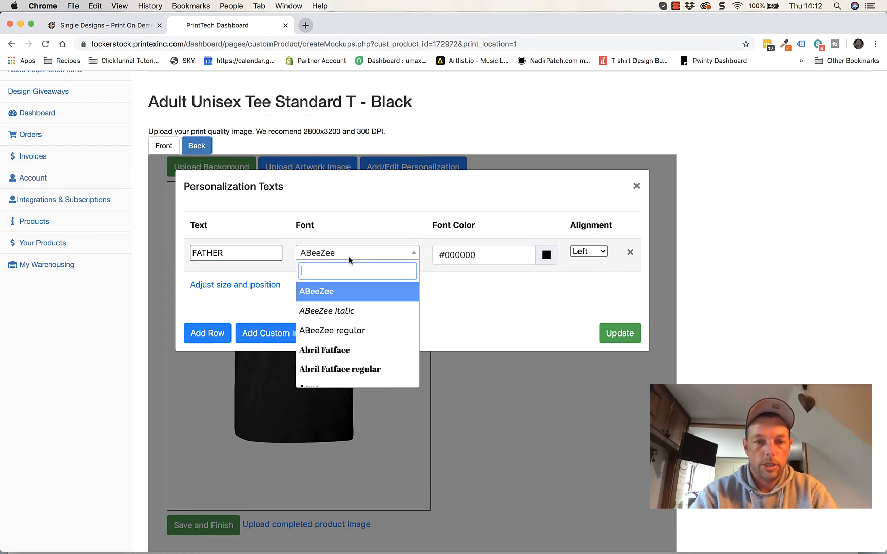
mouse_move(287, 536)
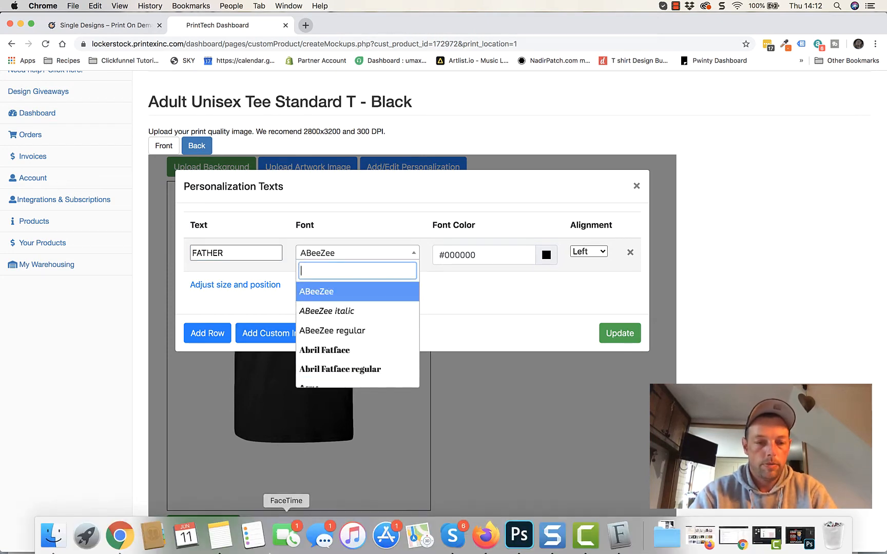
click(53, 535)
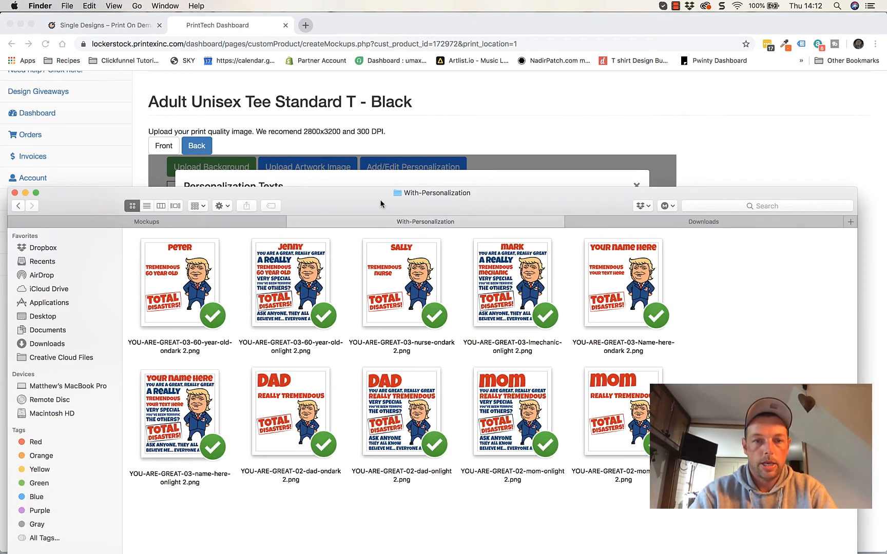
drag(380, 205, 382, 53)
click(20, 54)
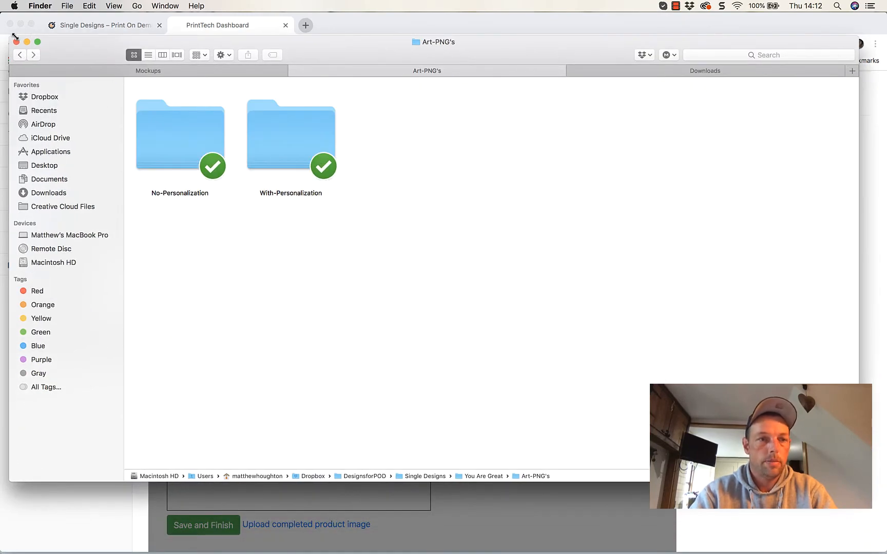
click(19, 55)
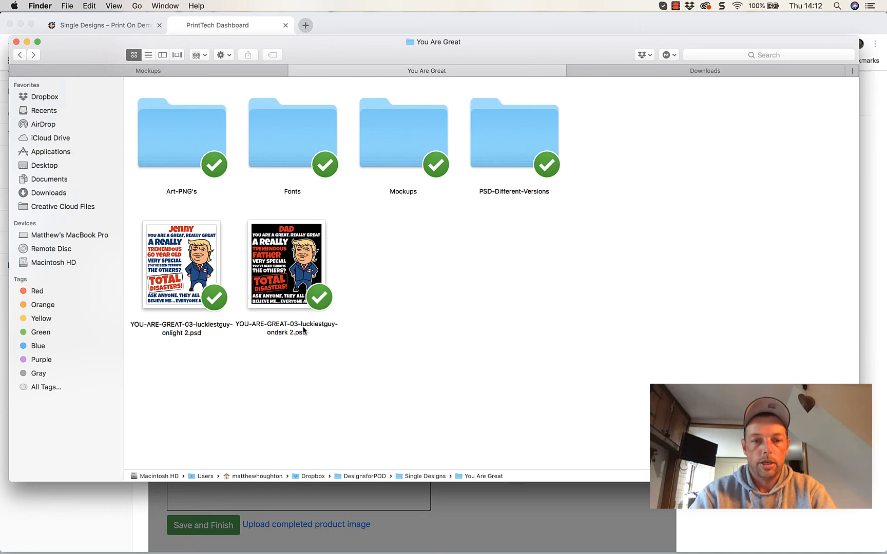
double_click(291, 149)
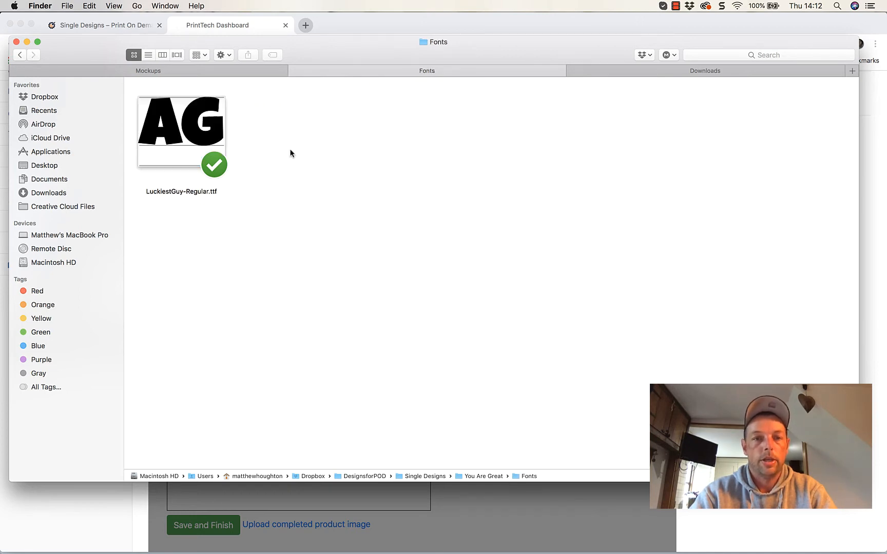
Open YOU-ARE-GREAT-03-luckiestguy-ondark 2.psd in Photoshop, check the font of the father text layer and minimize the window.
click(19, 56)
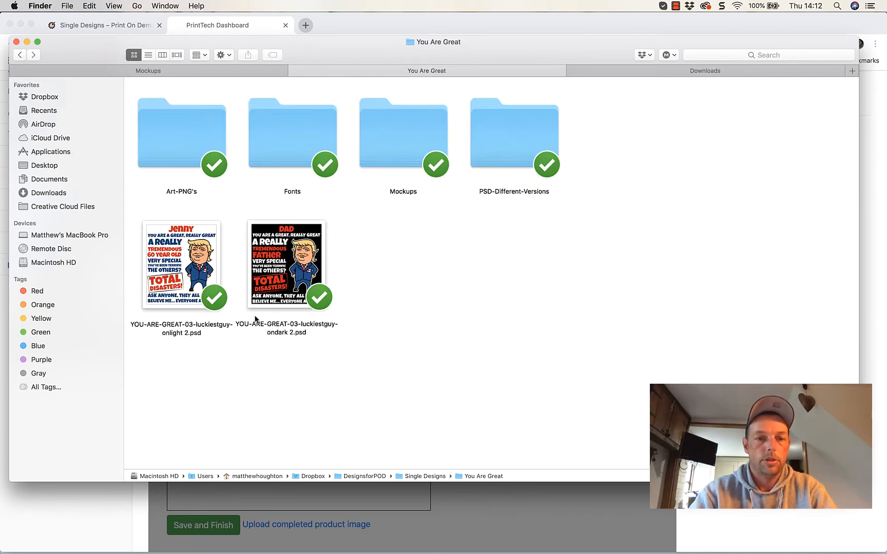
click(277, 259)
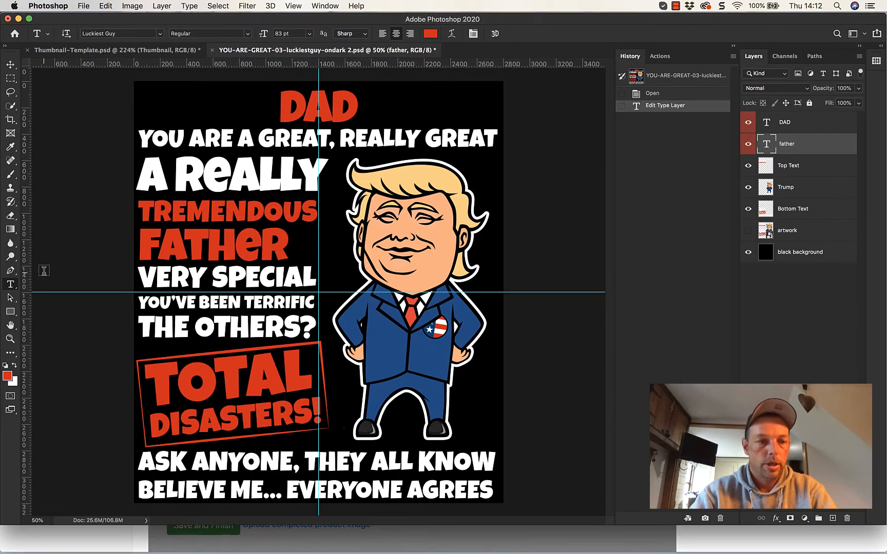
click(204, 246)
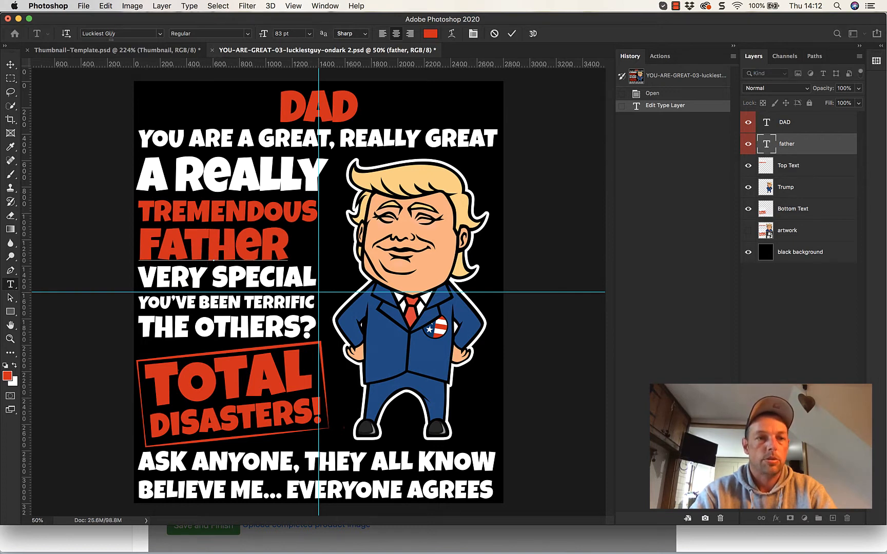
click(18, 19)
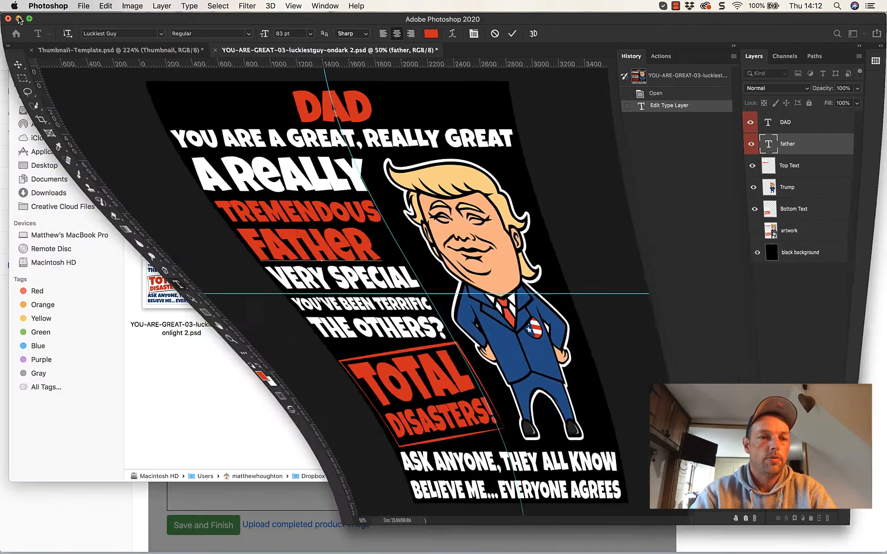
Return to the PrintTech Dashboard in Chrome and set the FATHER text's font to Luckiest Guy regular.
click(226, 26)
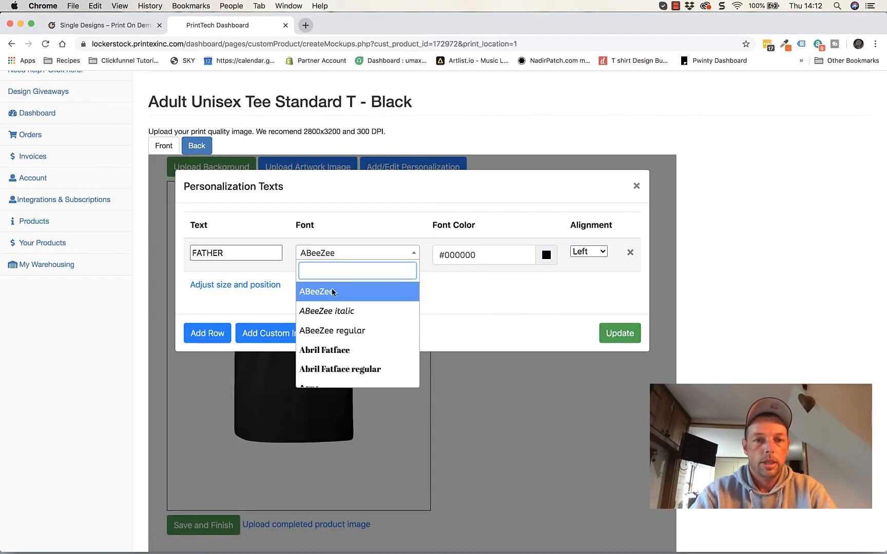
click(404, 249)
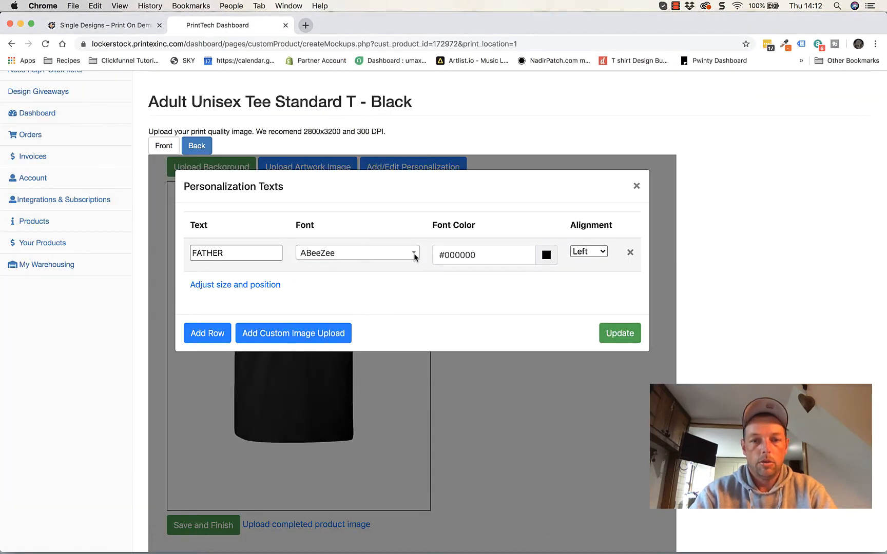
click(414, 257)
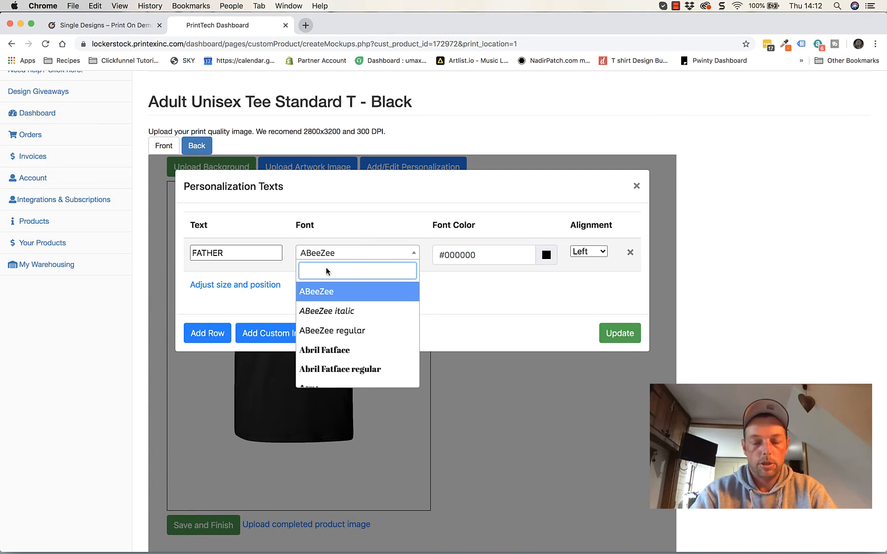
text(LUC)
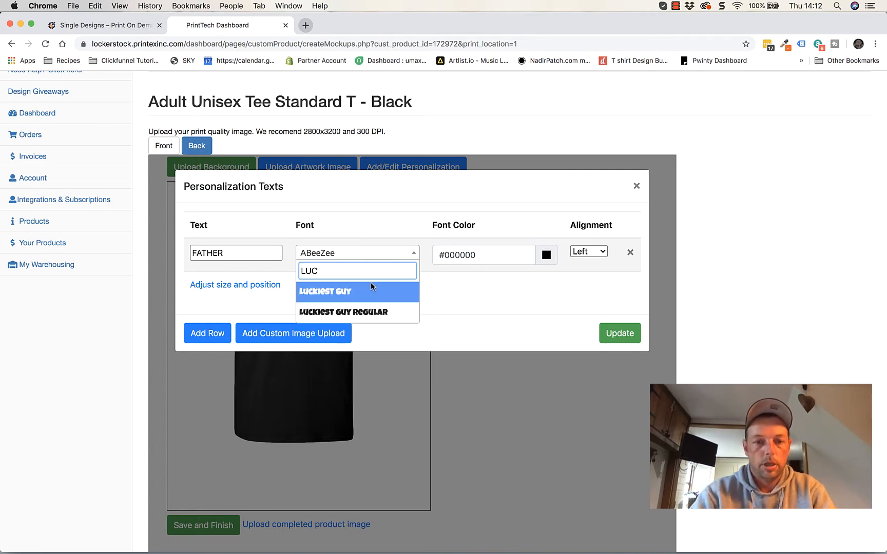
click(345, 311)
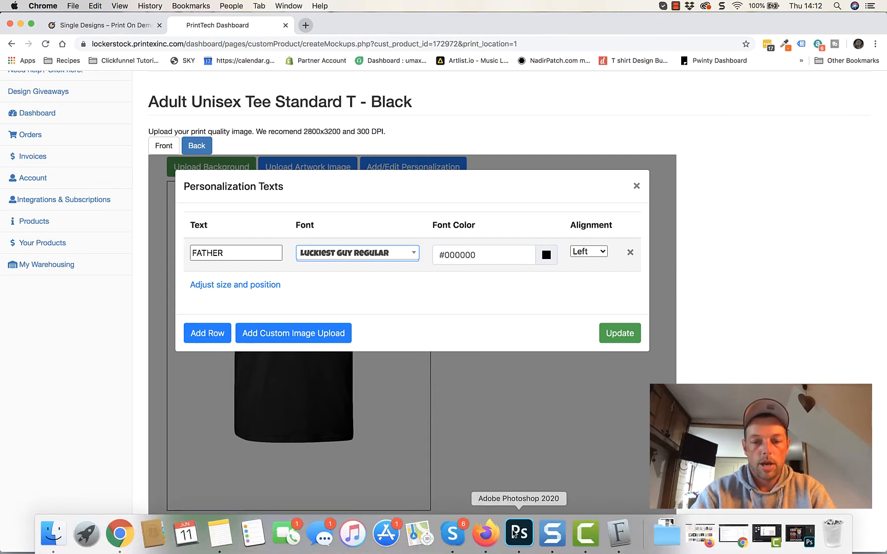
Switch to Photoshop, sample the red of the FATHER text as the foreground color and copy its hex code.
click(533, 539)
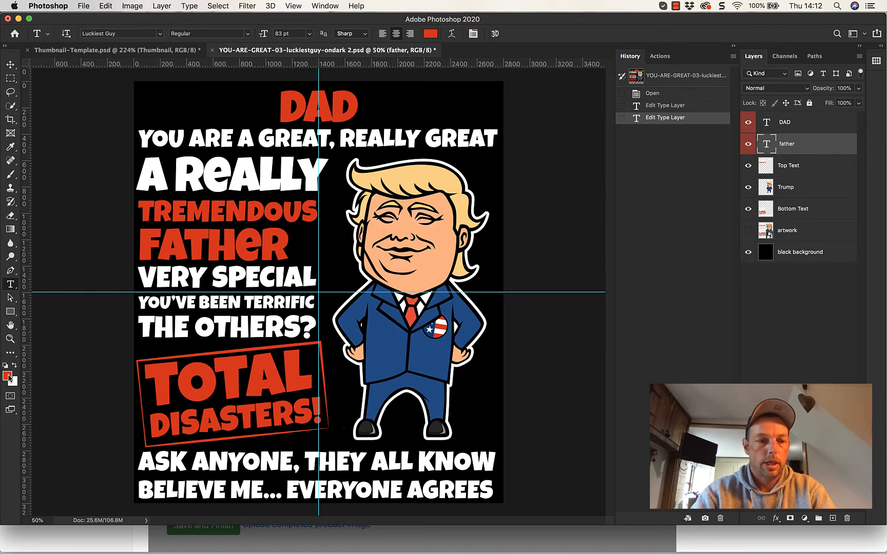
click(7, 376)
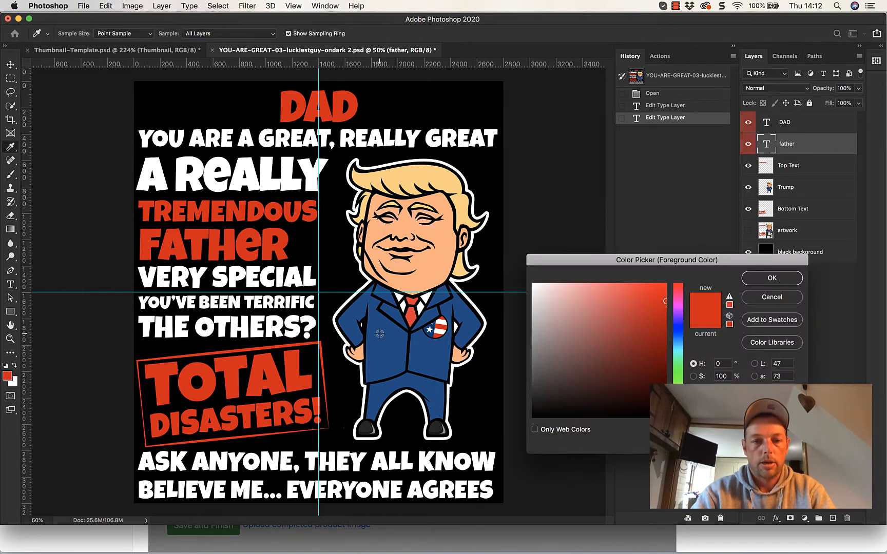
click(379, 334)
click(291, 376)
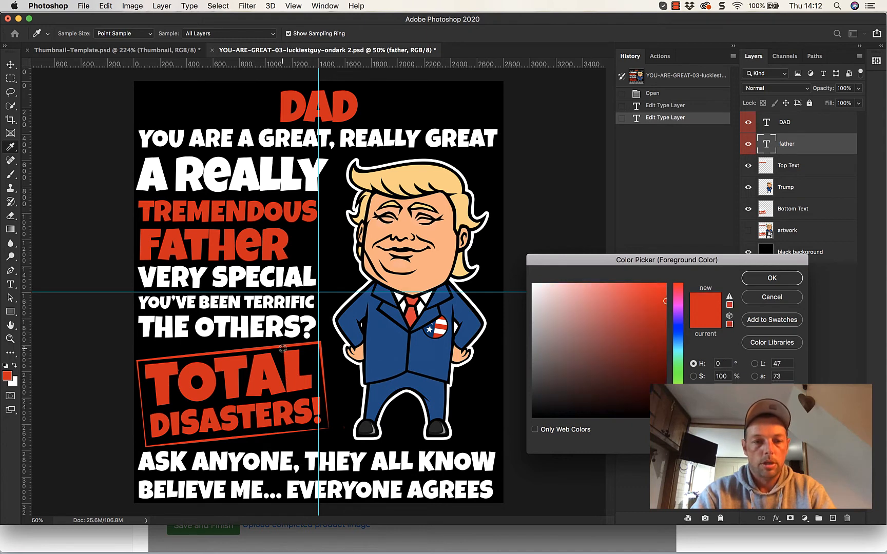
click(276, 333)
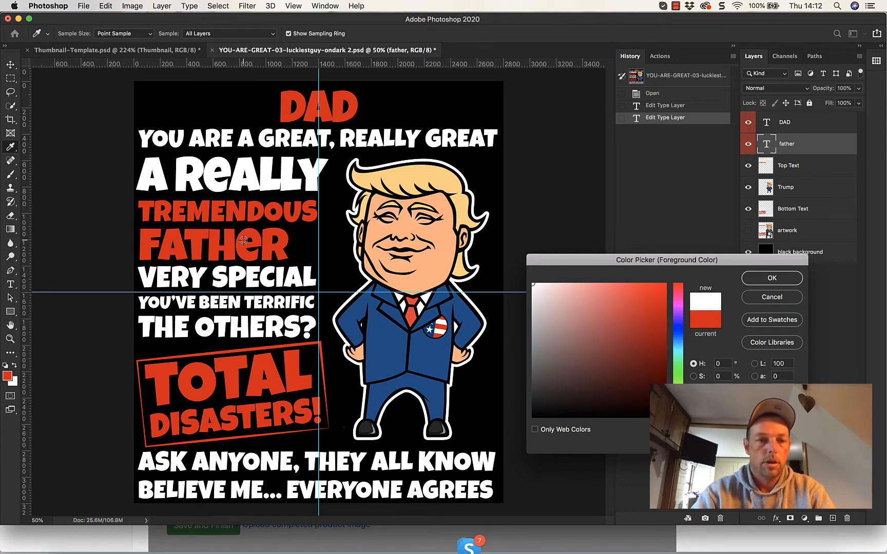
click(244, 243)
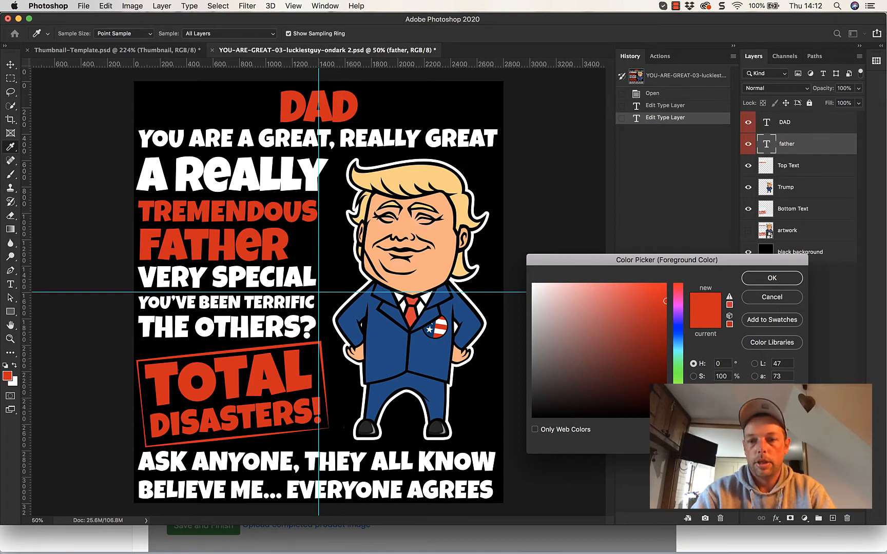
right_click(701, 440)
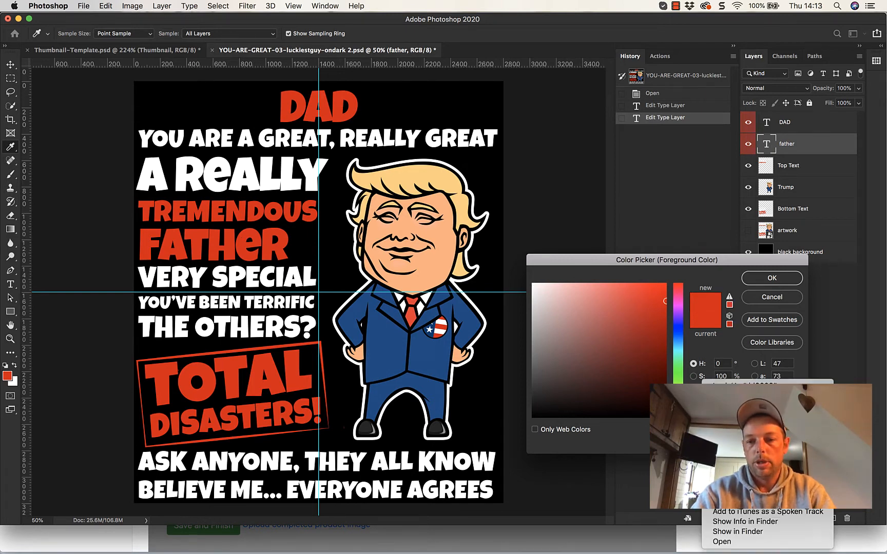
click(721, 425)
click(771, 277)
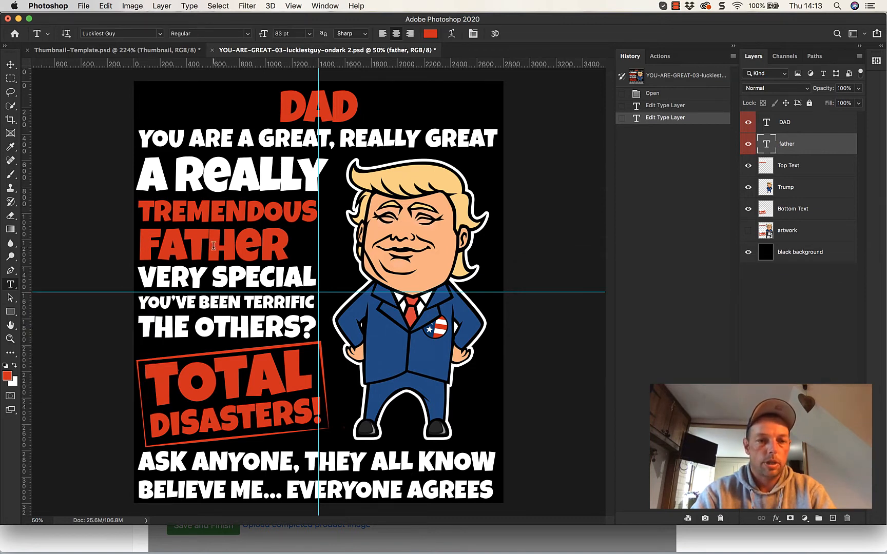
Check the text color of the father layer, and return to the PrintTech Dashboard in Chrome.
click(208, 241)
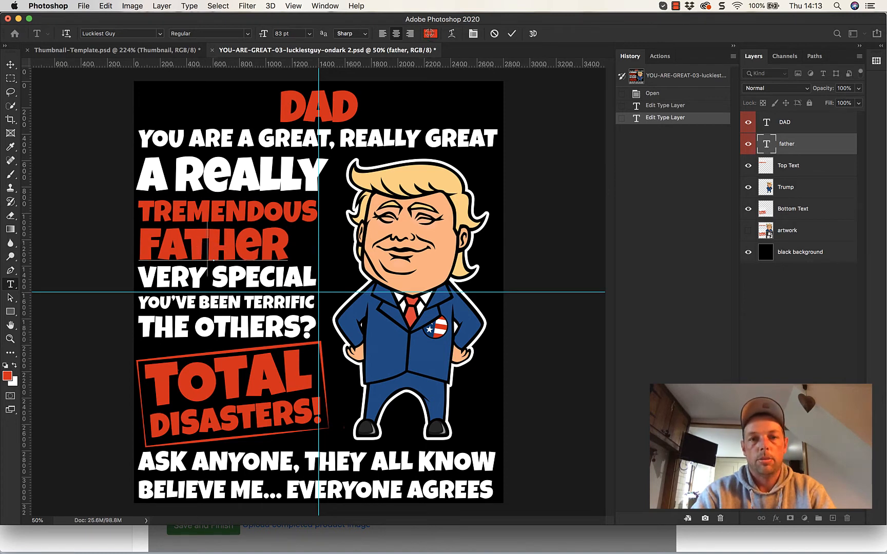
click(430, 34)
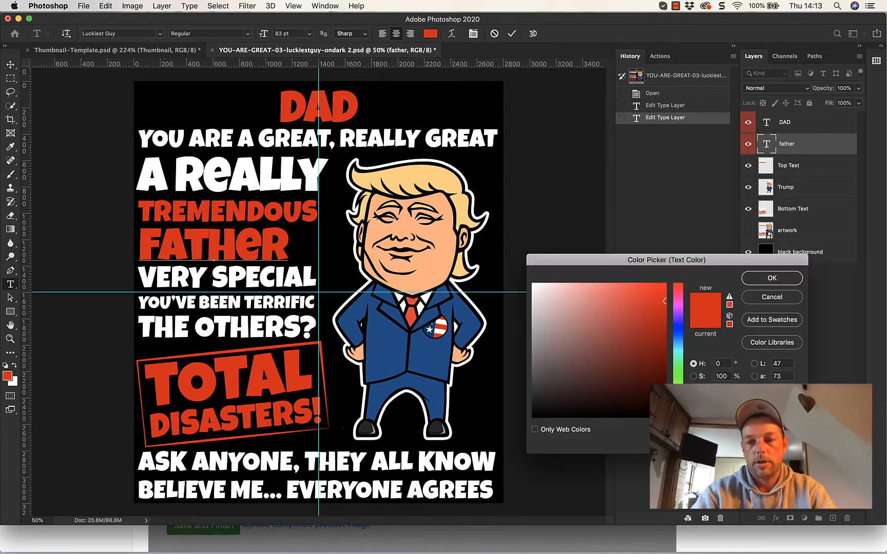
click(767, 281)
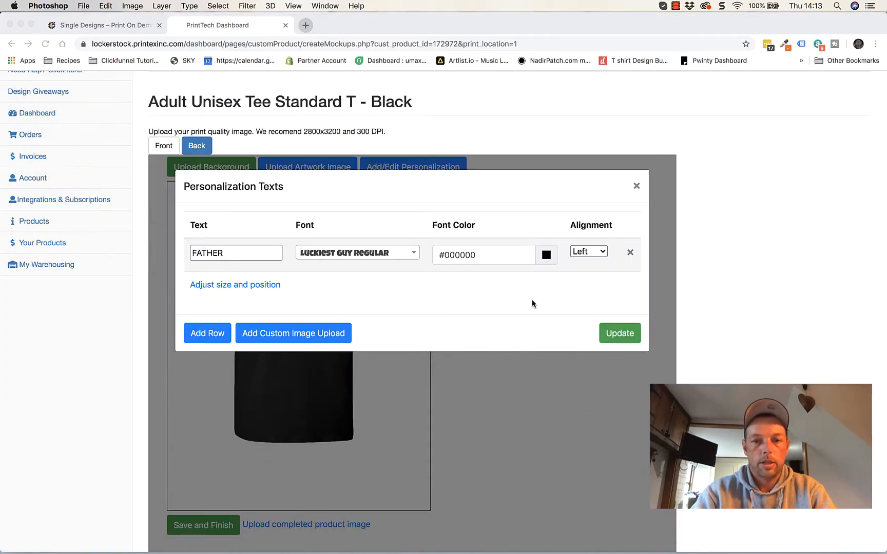
Set the FATHER personalization text's font color to #DD0000.
click(491, 258)
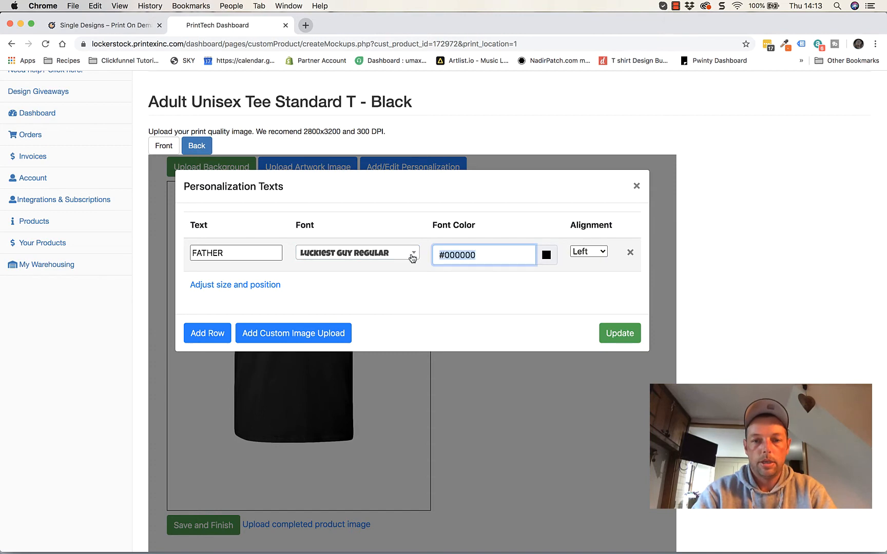
text(#DD0000)
click(559, 286)
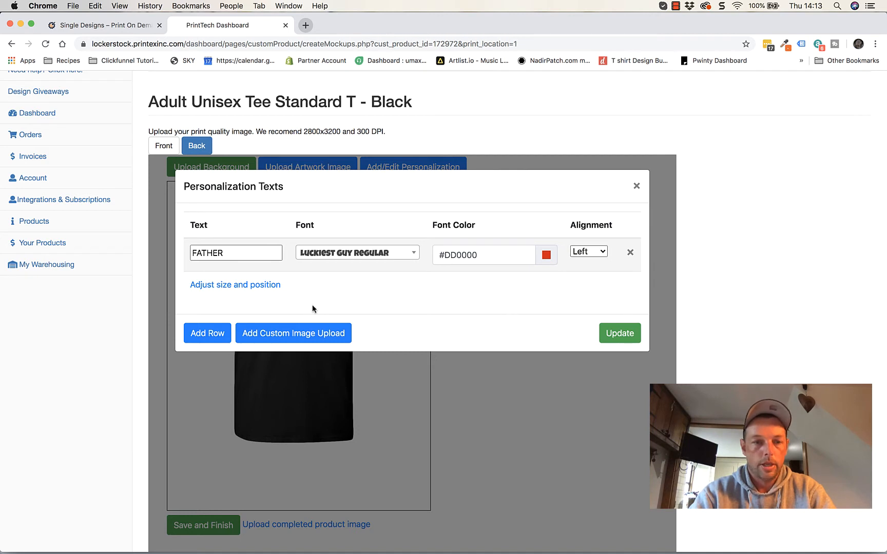
Set the FATHER text's height to 25 and apply the personalization to the mockup.
click(253, 285)
click(544, 314)
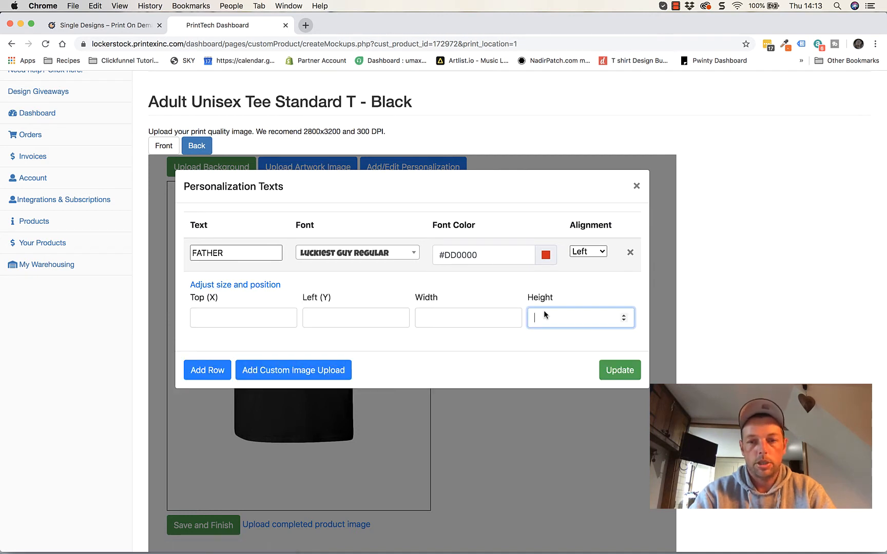
text(25)
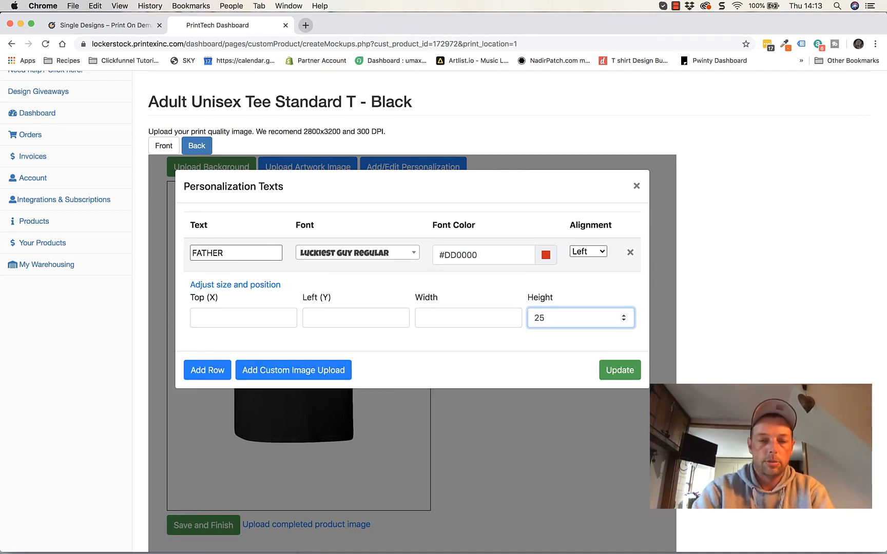
click(549, 342)
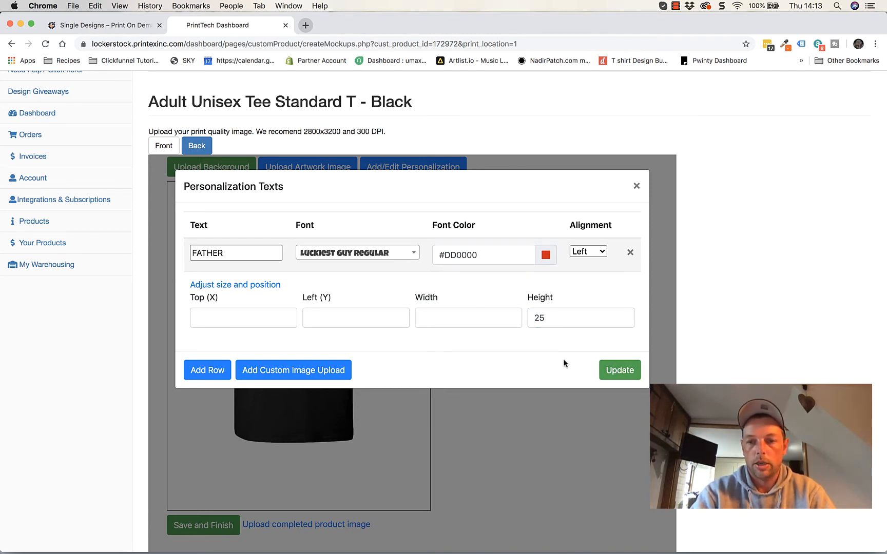
click(607, 372)
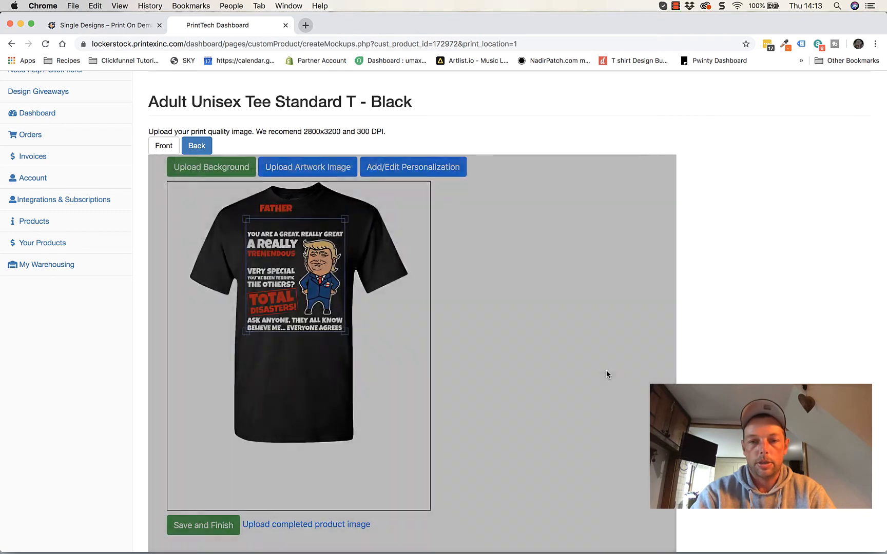
Place the FATHER text in the gap below TREMENDOUS, aligned with the lines' left edge, and narrow its box to end before the cartoon figure.
click(274, 208)
mouse_move(282, 210)
mouse_down()
mouse_move(298, 228)
mouse_move(272, 217)
mouse_up()
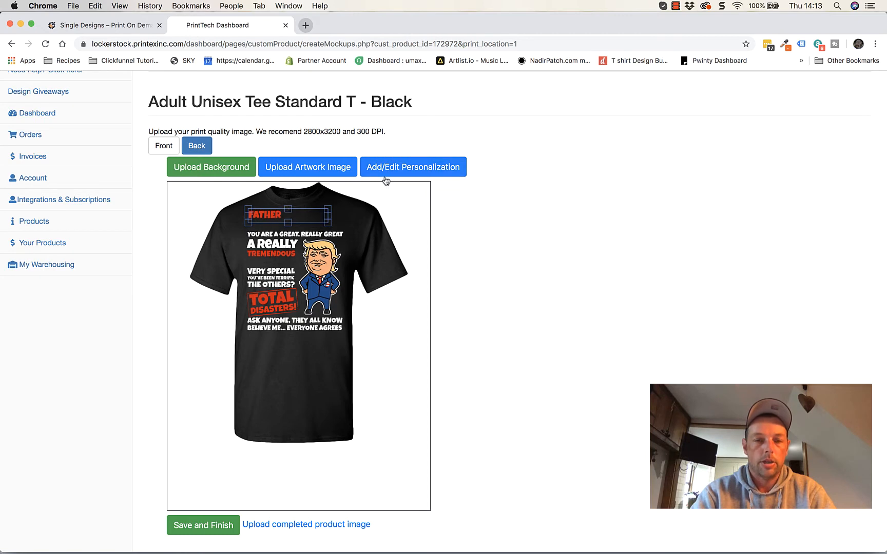
drag(273, 218, 270, 265)
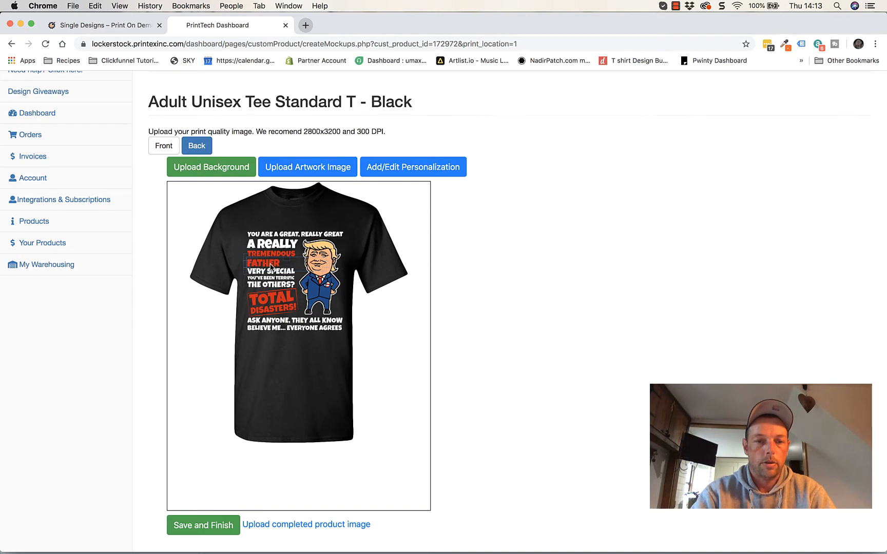
scroll(270, 266, up, 5)
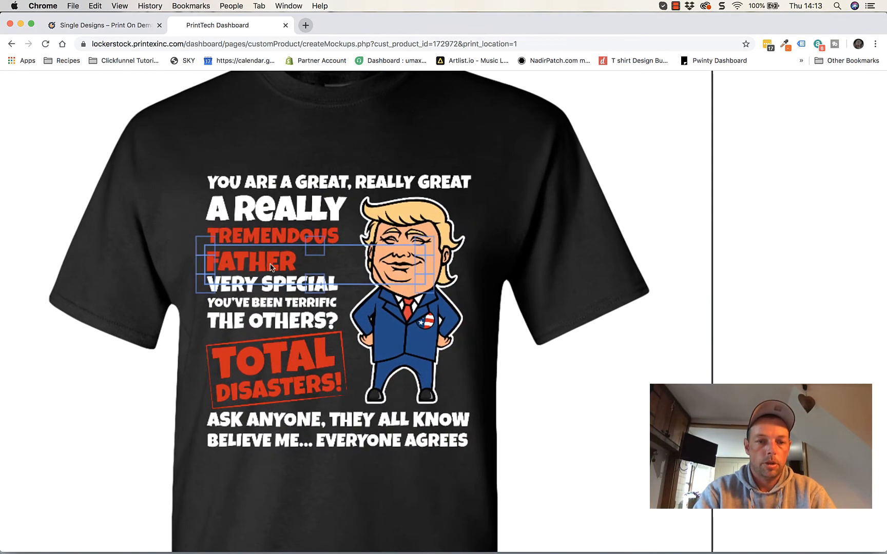
drag(428, 264, 351, 261)
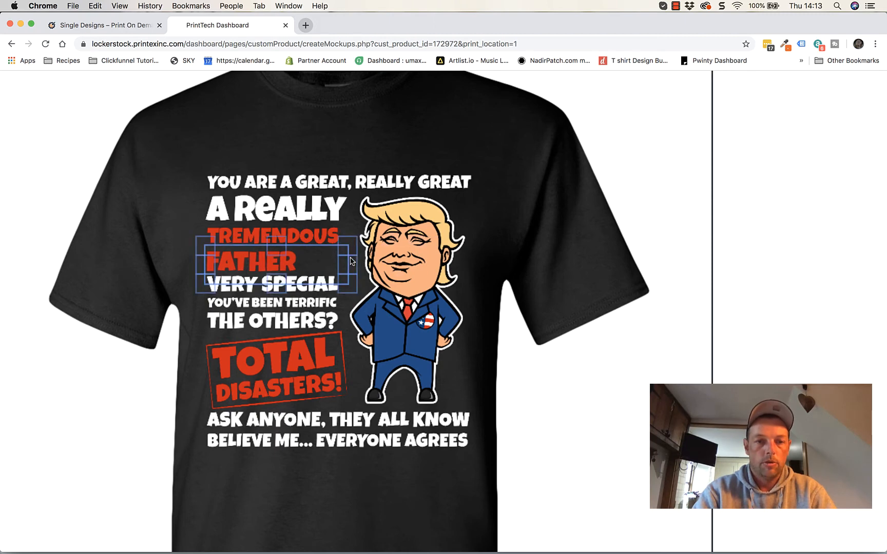
click(875, 44)
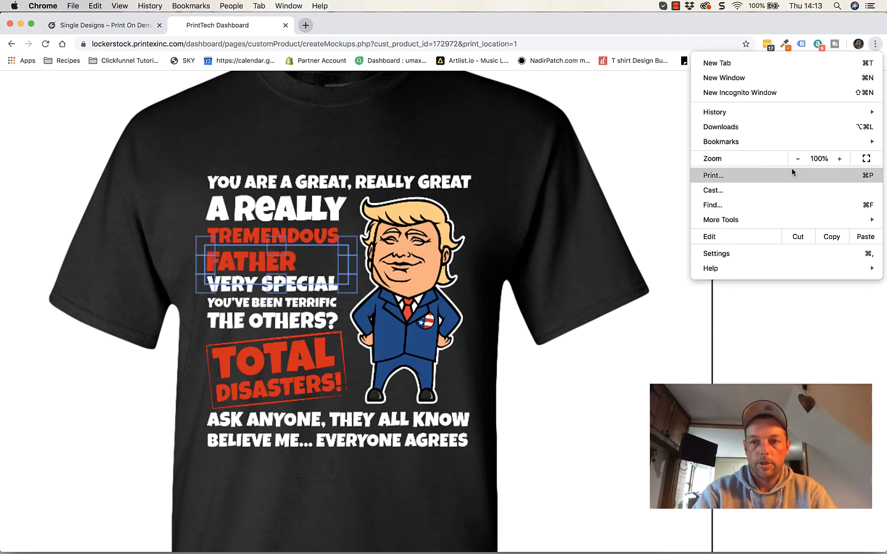
click(773, 311)
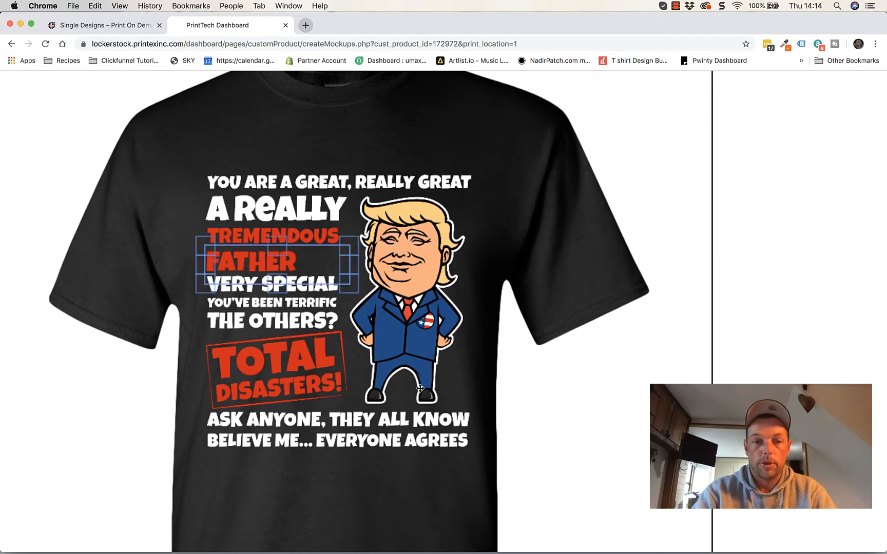
Reopen the mockup's personalization texts and add a second text row reading DAD.
scroll(529, 401, down, 5)
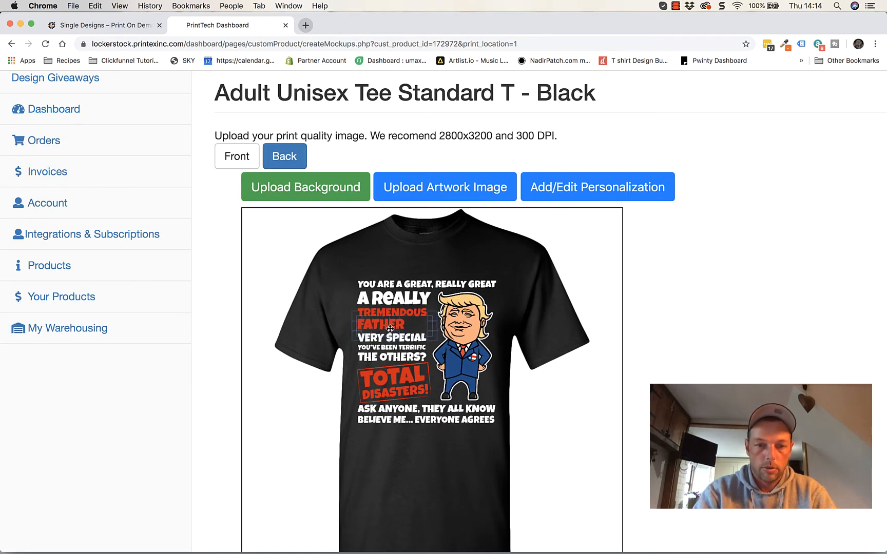
scroll(473, 352, down, 3)
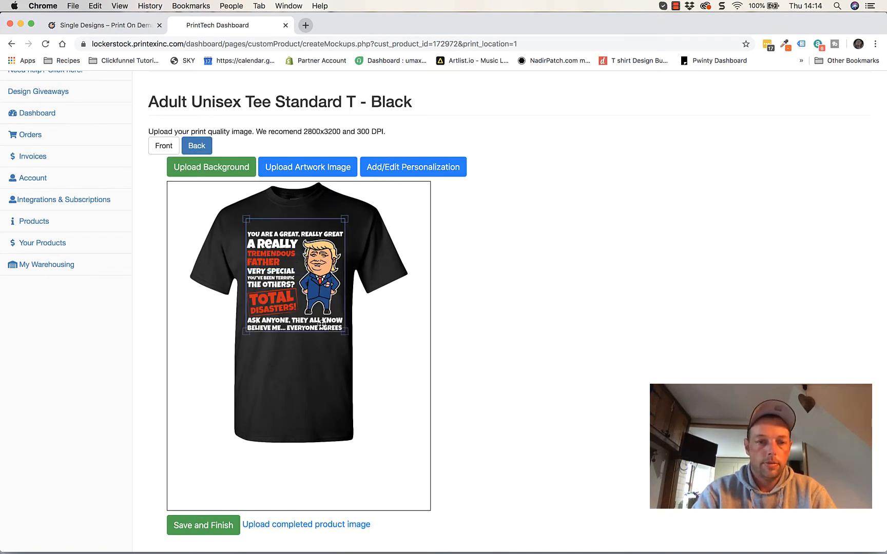
click(415, 167)
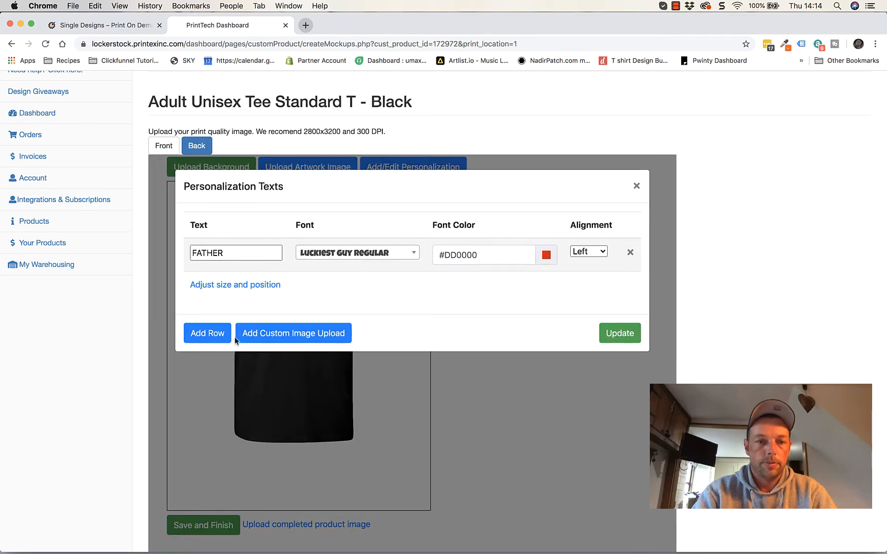
click(226, 285)
click(239, 285)
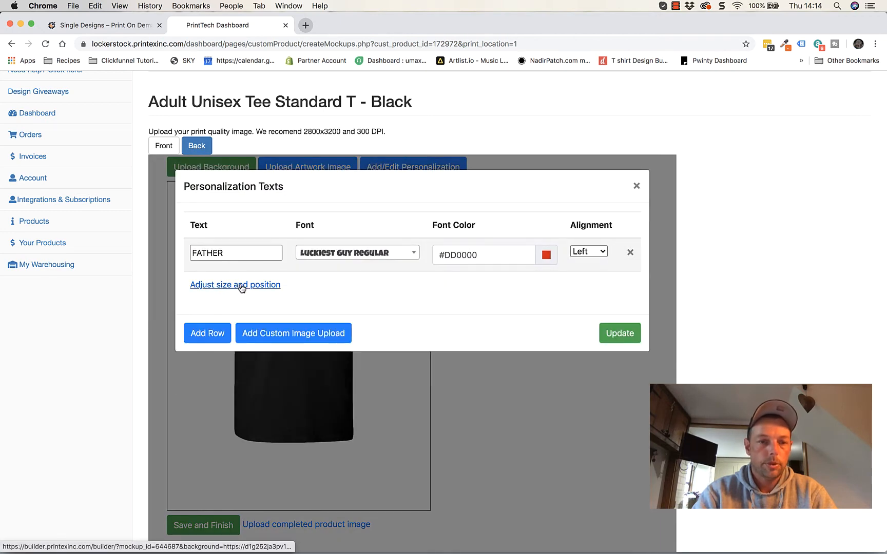
click(207, 333)
click(214, 311)
text(DAD)
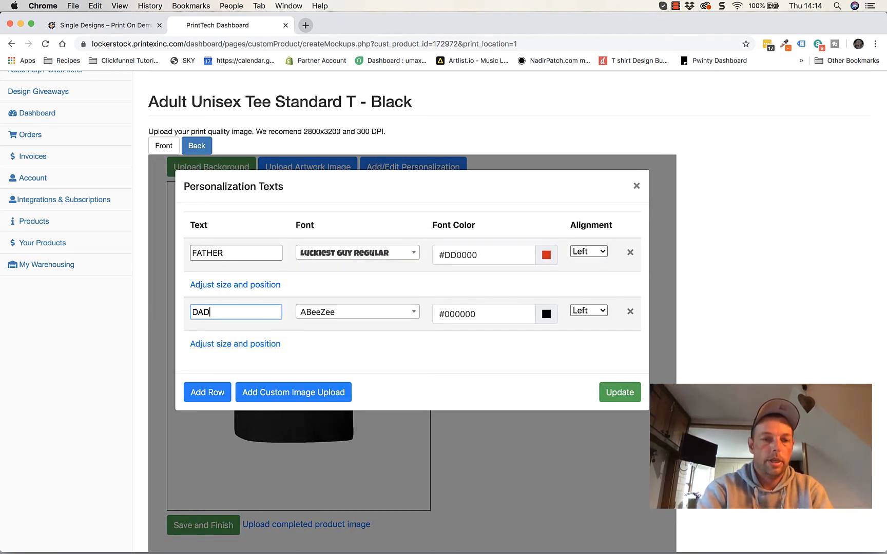
Set the DAD text's font to Luckiest Guy regular and its font color to #DD0000.
click(386, 314)
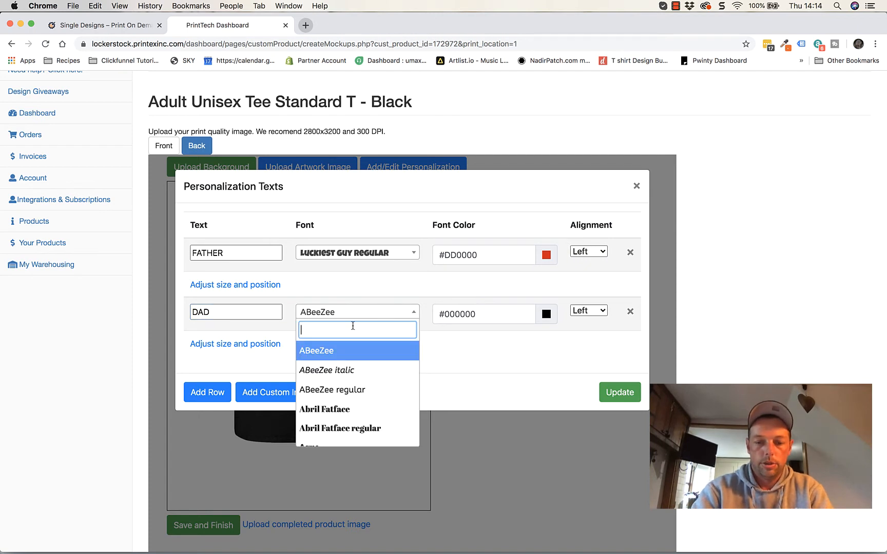
text(luck)
click(384, 370)
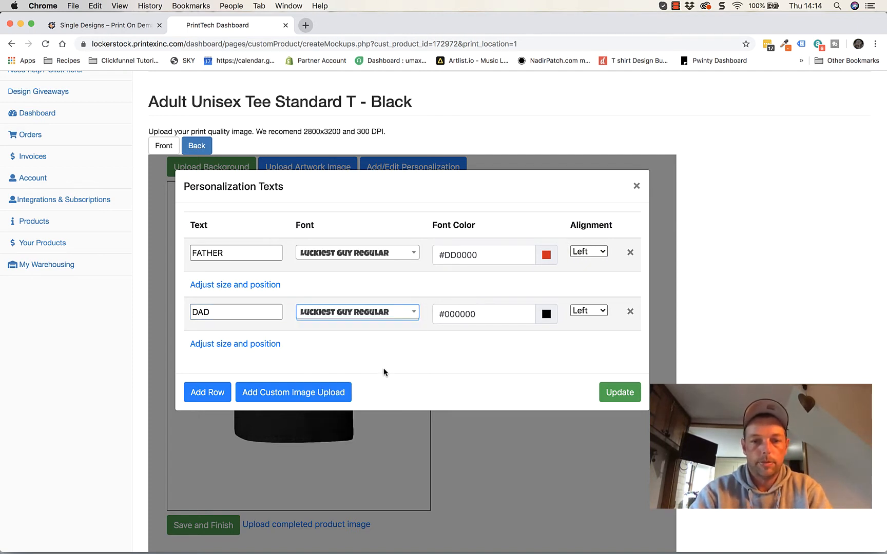
click(495, 315)
key(super+a)
text(#DD0000)
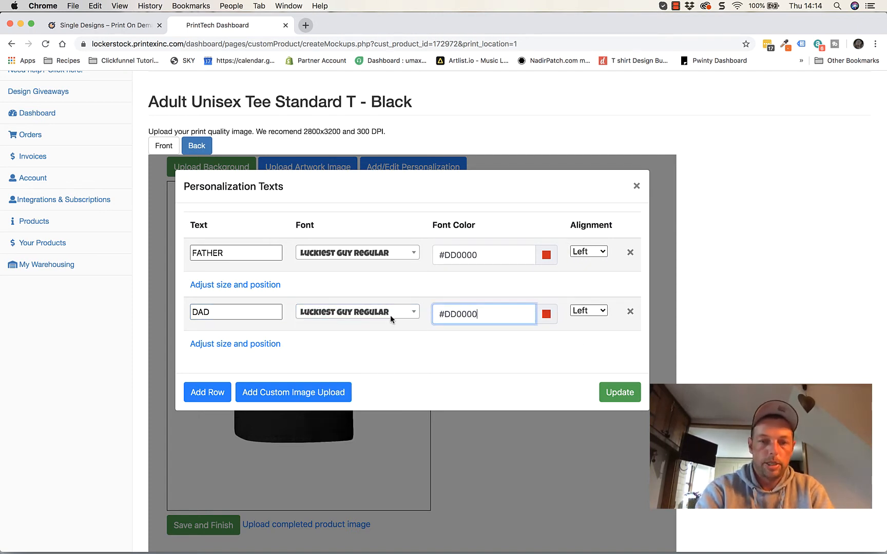
Set the DAD text to center alignment with a height of 44 and apply the personalization to the mockup.
click(583, 313)
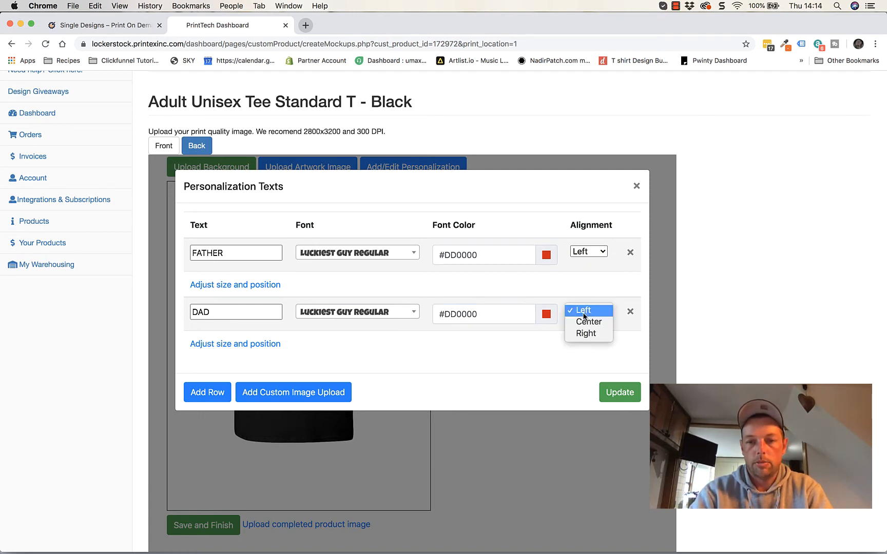
click(589, 322)
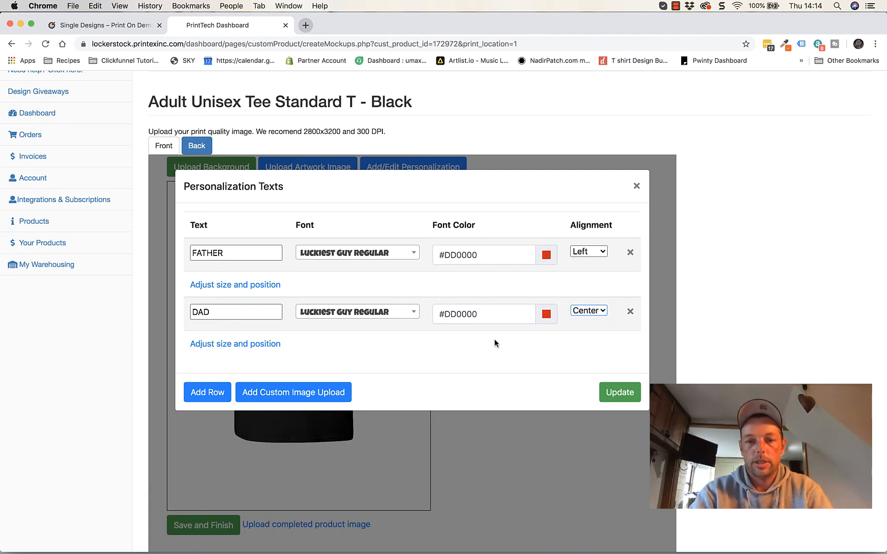
click(269, 343)
click(574, 373)
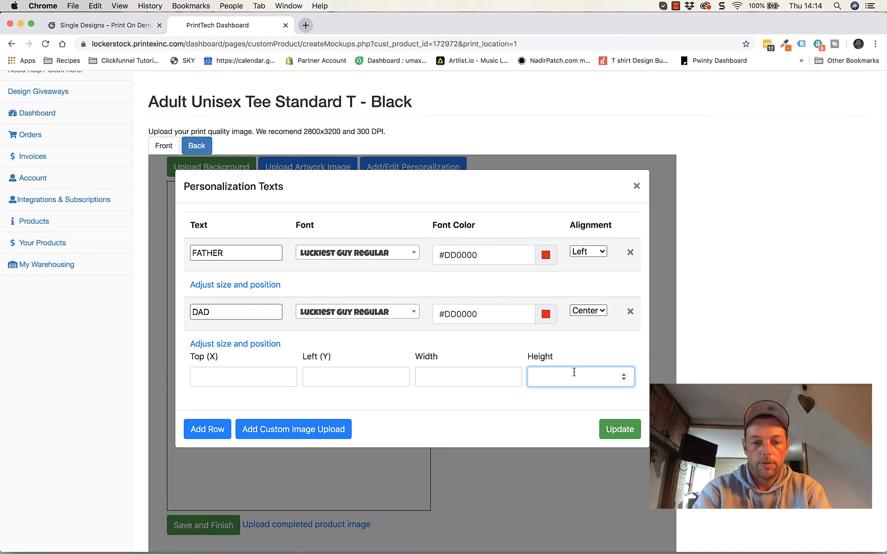
text(44)
click(624, 429)
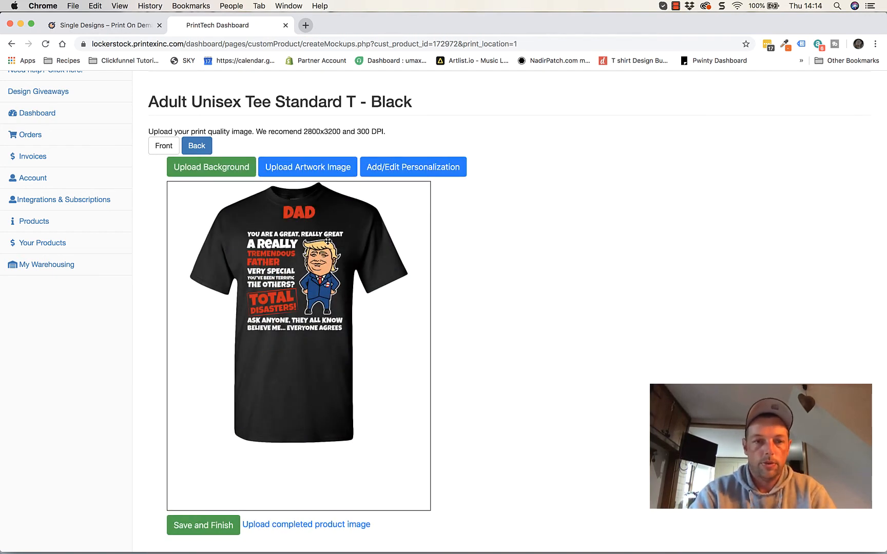
Place the DAD text just above the first line of the artwork, with its box spanning the artwork's width.
drag(291, 213, 345, 221)
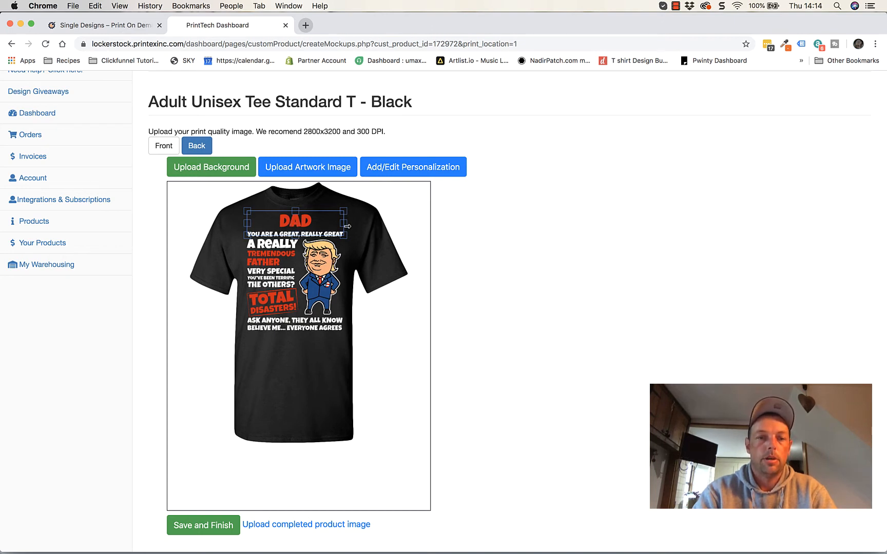
Resize the DAD text box to span the artwork's width and save the finished mockup.
drag(344, 225, 294, 223)
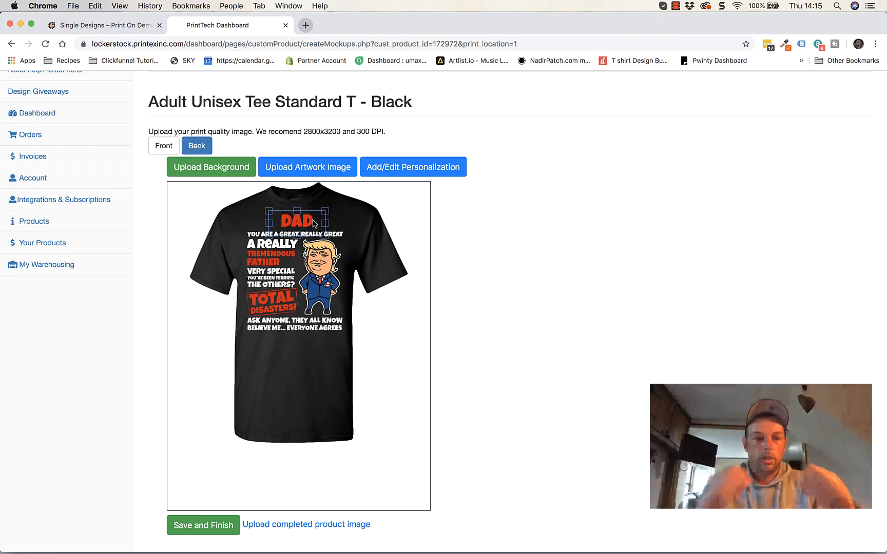
drag(314, 224, 347, 221)
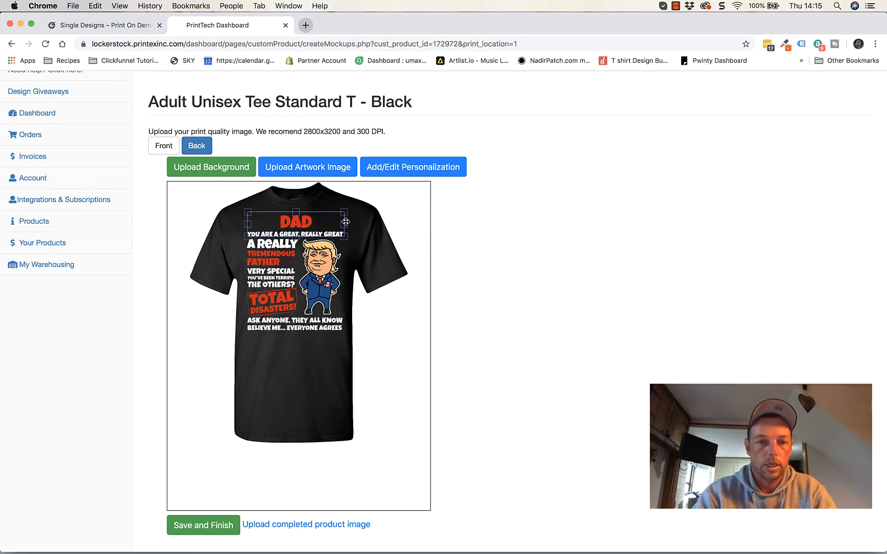
scroll(448, 380, down, 2)
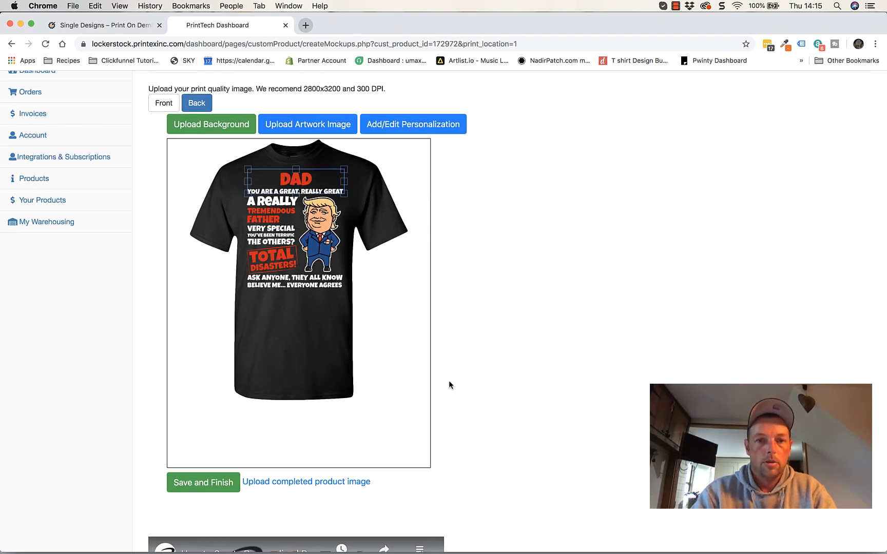
click(200, 485)
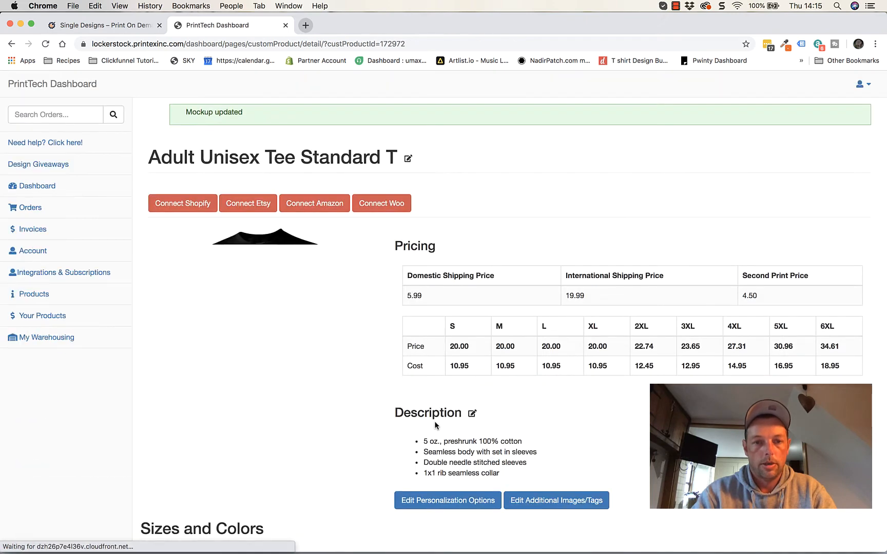
Open the product's personalization options and set Auto Fulfill to No.
scroll(435, 426, down, 3)
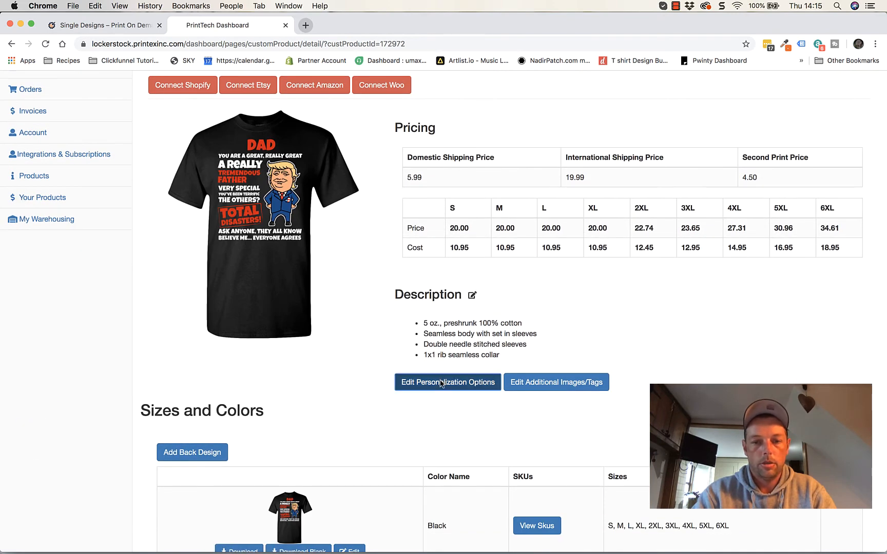
click(440, 383)
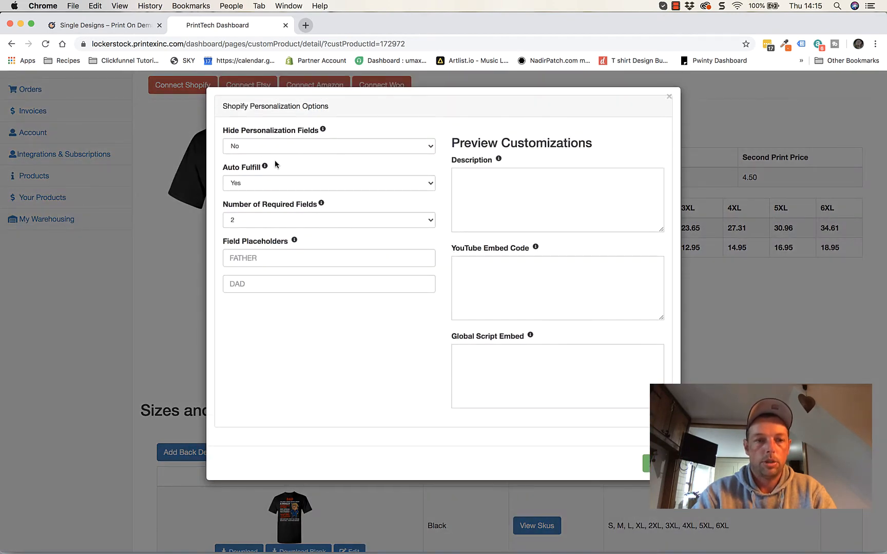
click(246, 184)
click(299, 174)
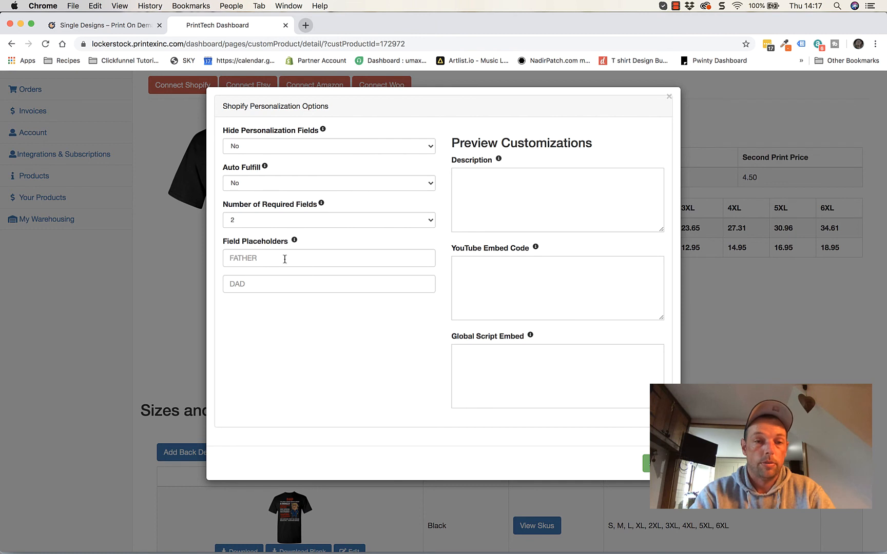
Set the placeholder of the FATHER field to "Enter your text here...".
click(259, 261)
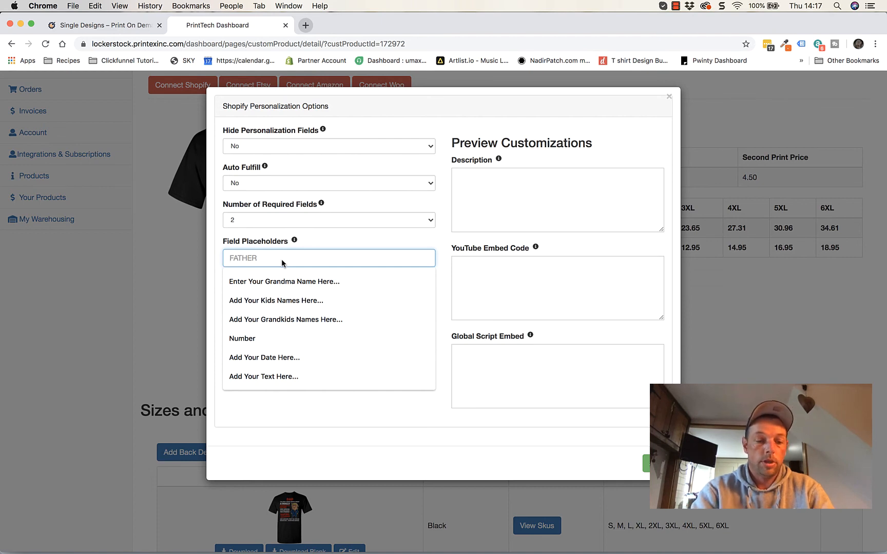
text(E)
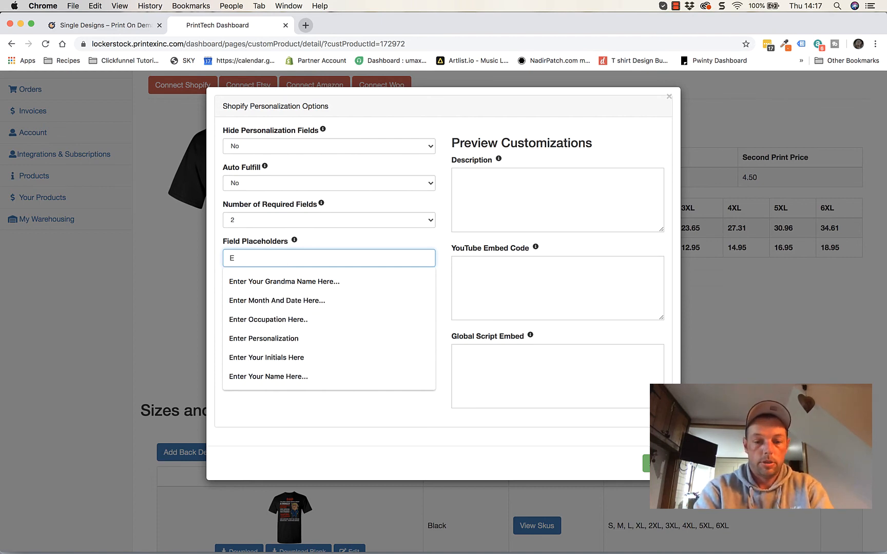
text(nete)
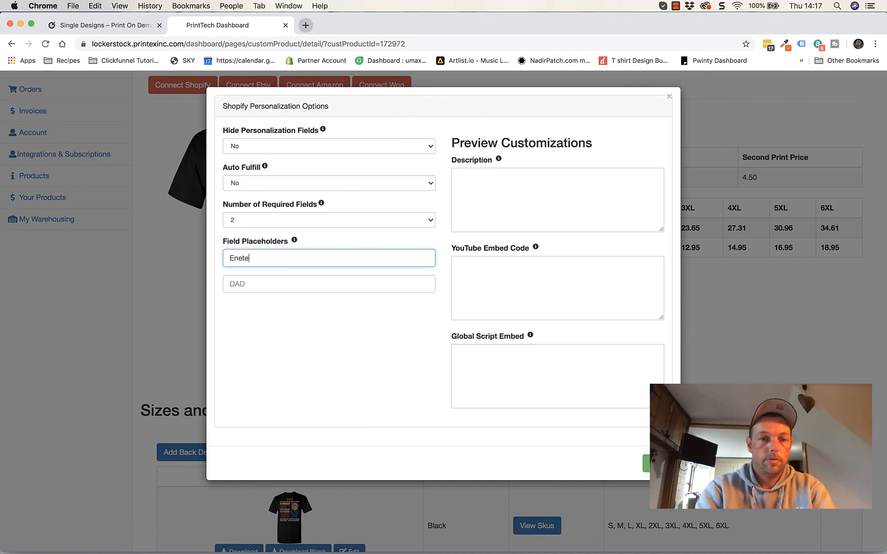
key(BackSpace)
key(BackSpace)
key(BackSpace)
text(ter y)
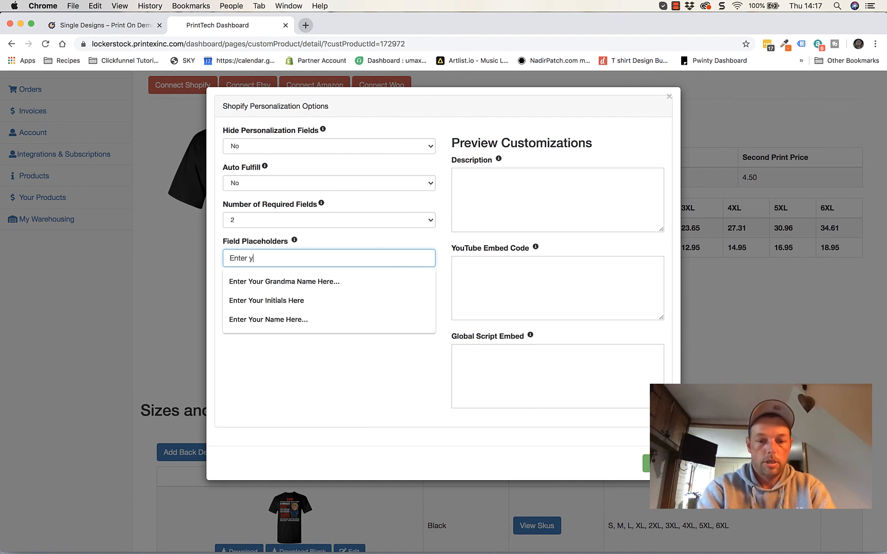
text(our text he)
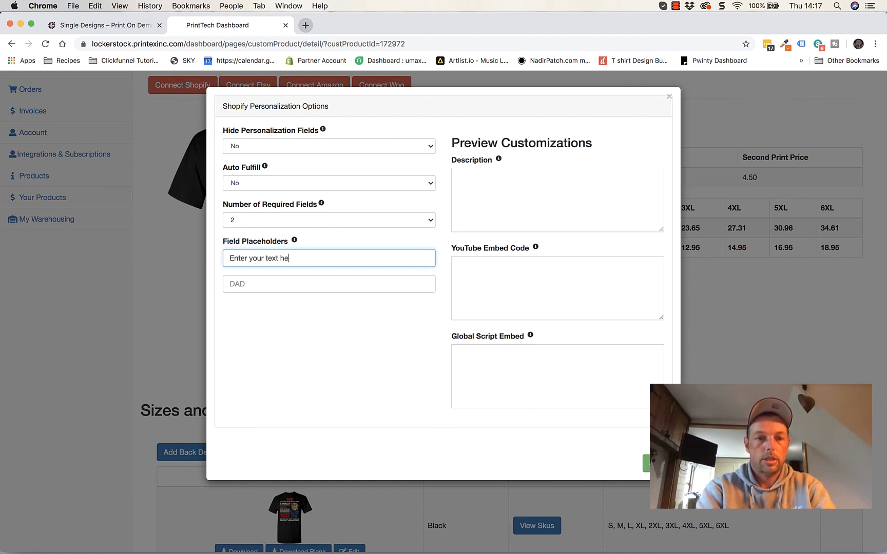
text(re...)
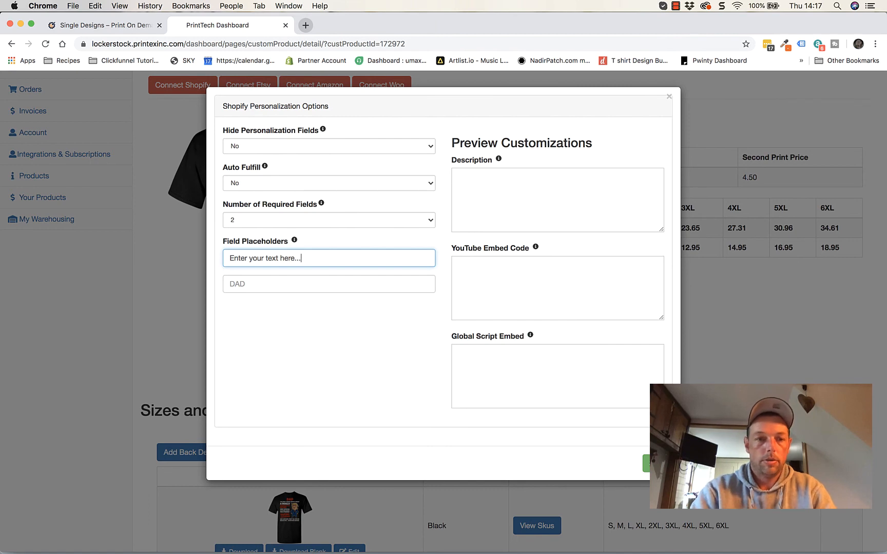
Set the placeholder of the DAD field to "Enter your name here..." and save the personalization options.
click(295, 288)
text(En)
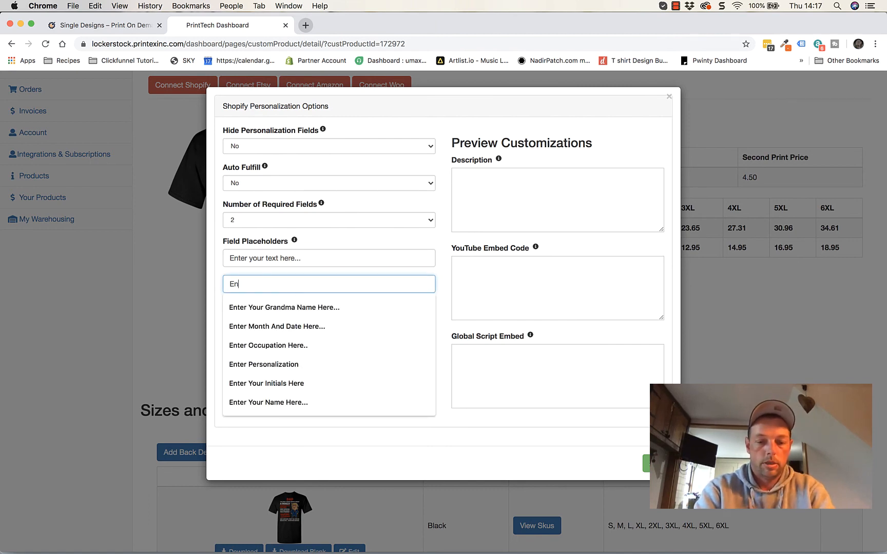
text(ter )
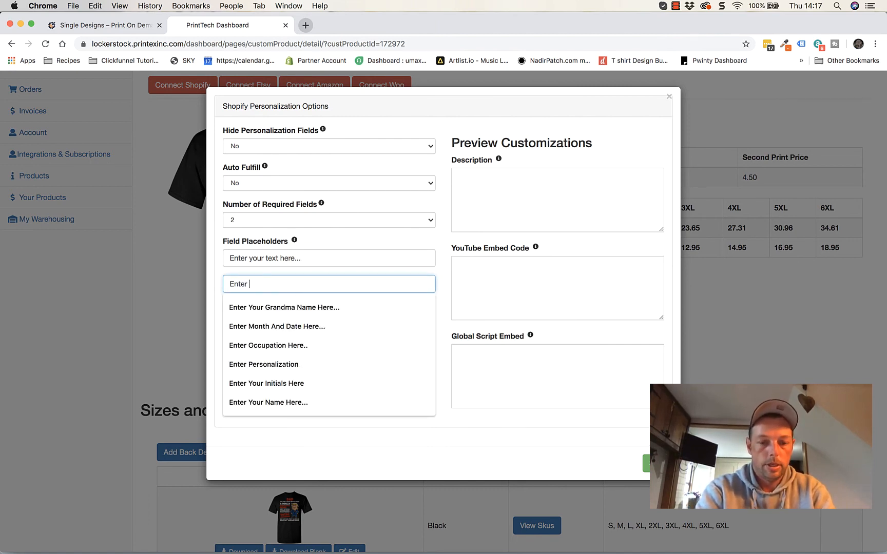
text(your name h)
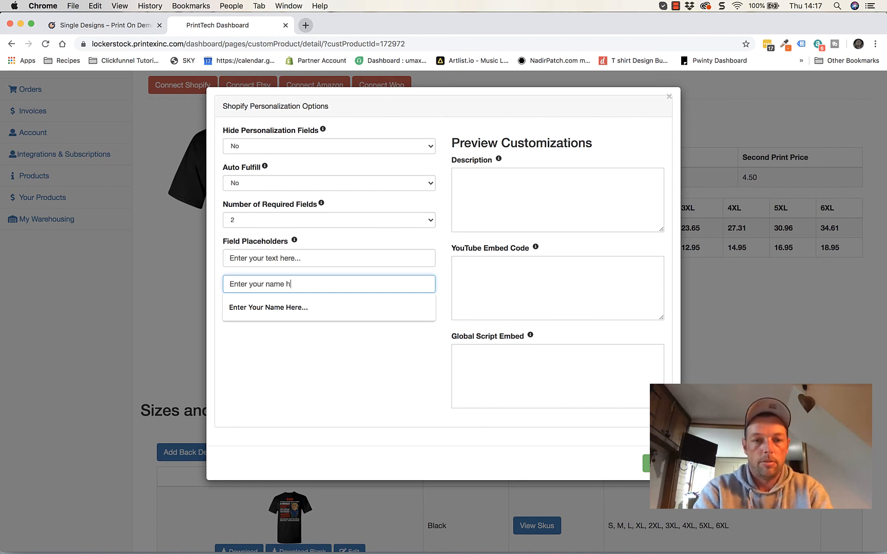
text(ere...)
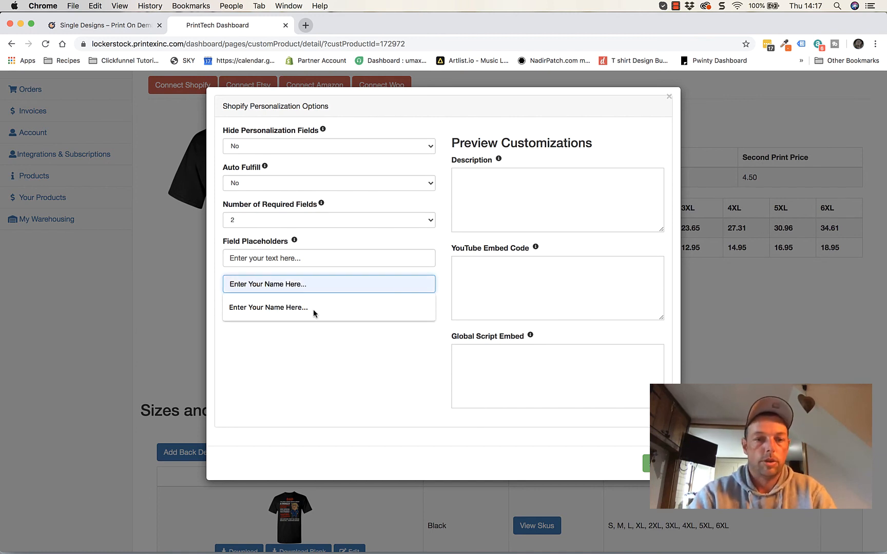
click(316, 359)
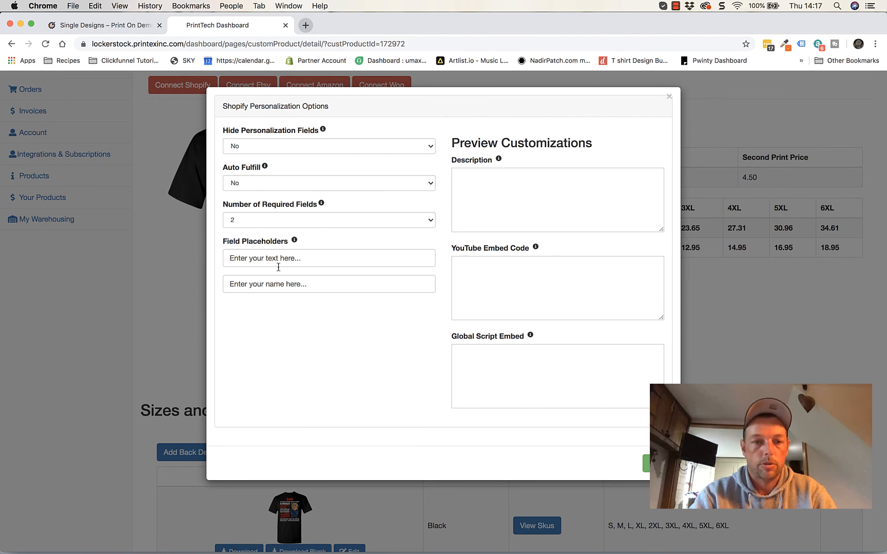
click(646, 464)
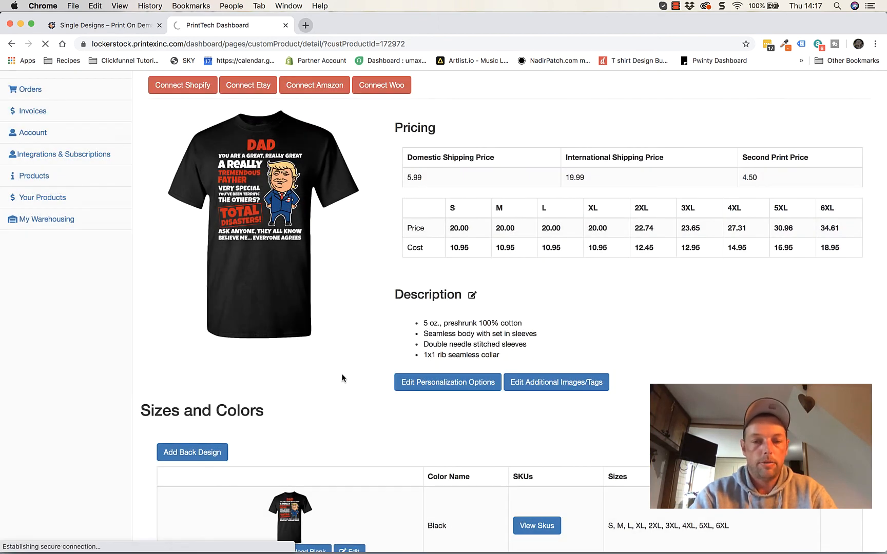
Open the product's additional images and tags settings and add three more image upload slots, leaving them without files.
scroll(534, 391, down, 2)
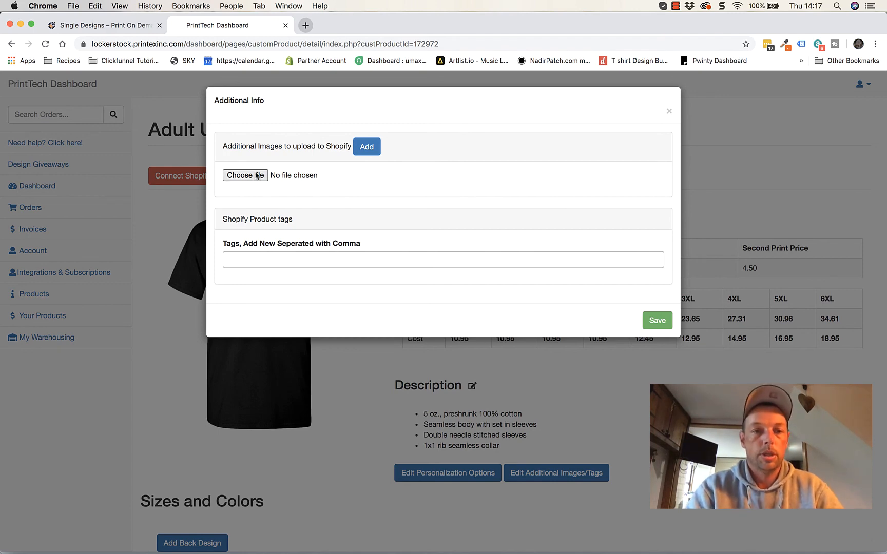
click(372, 154)
click(372, 154)
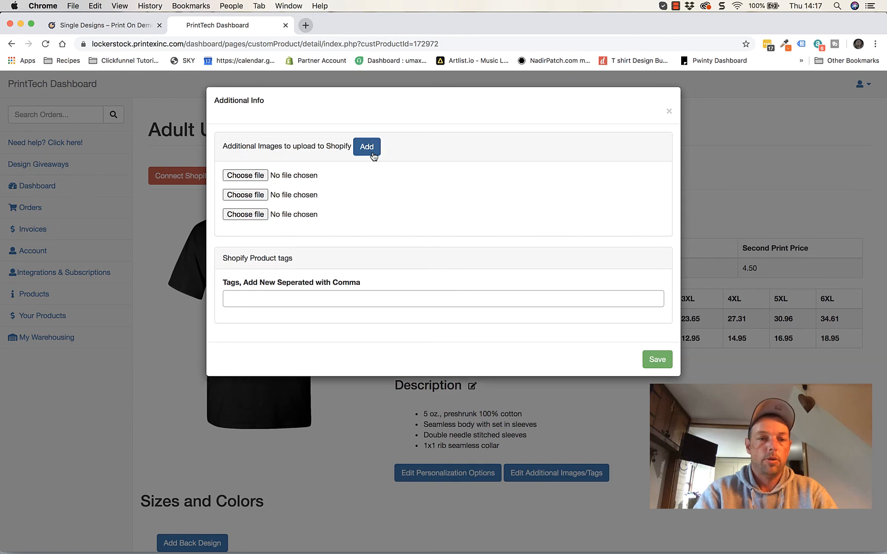
click(372, 154)
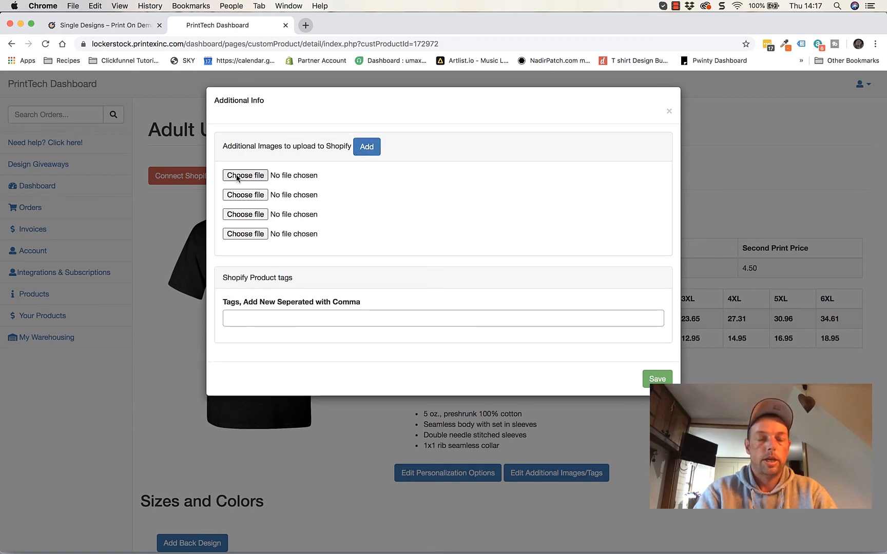
click(246, 214)
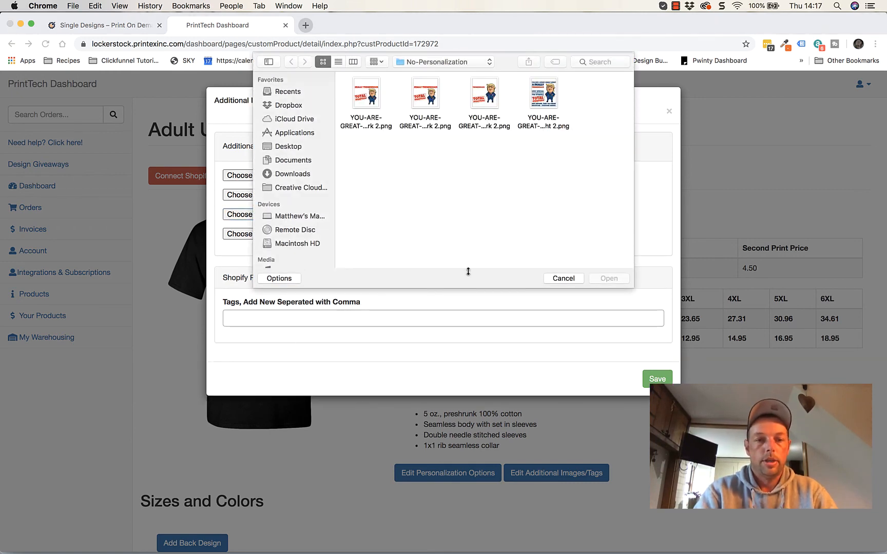
click(558, 278)
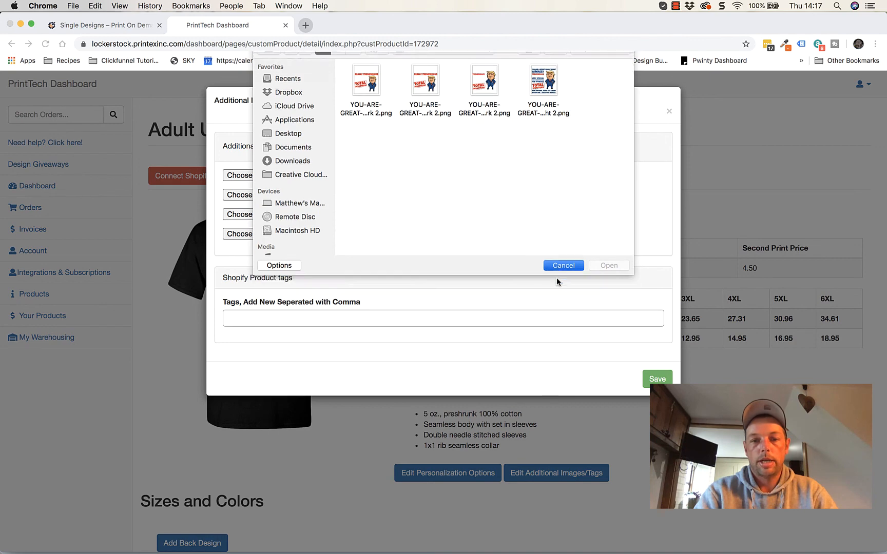
Add the Shopify product tag "t shirt".
click(289, 314)
text(hi)
key(BackSpace)
key(BackSpace)
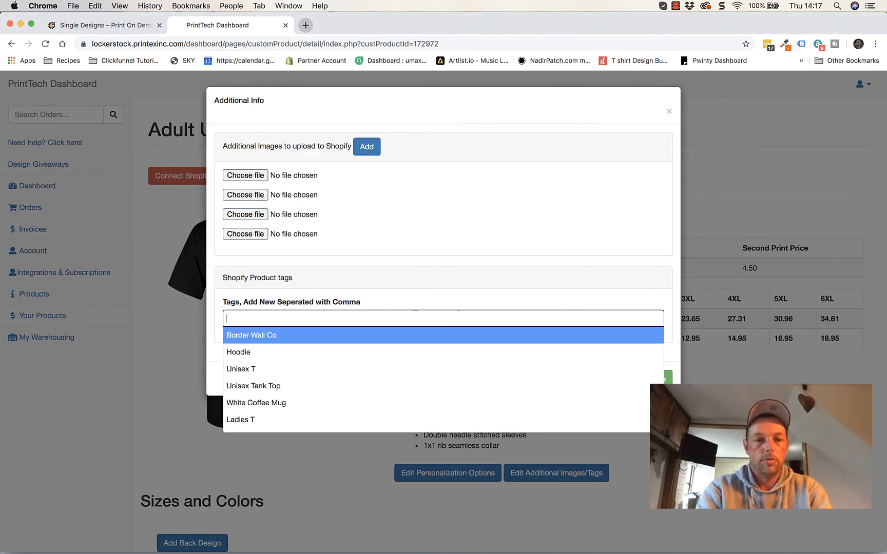
text(t sh)
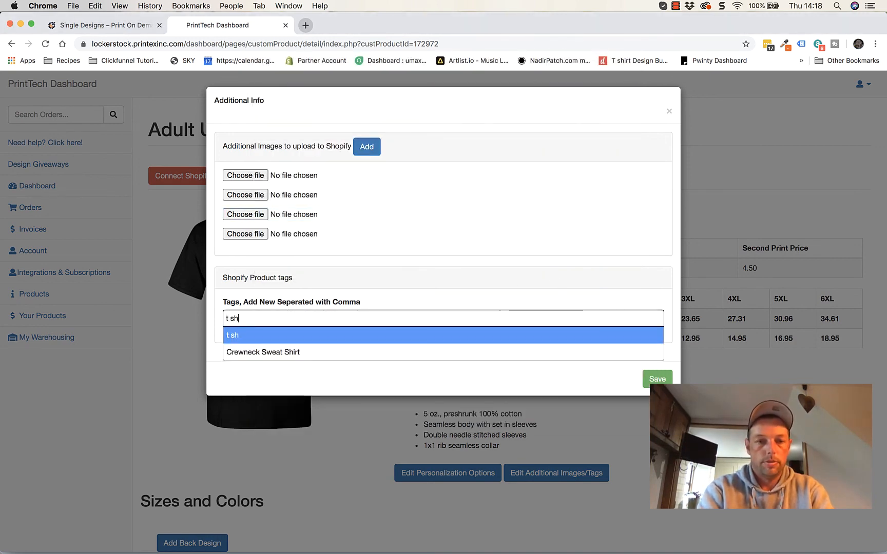
text(irt)
key(Return)
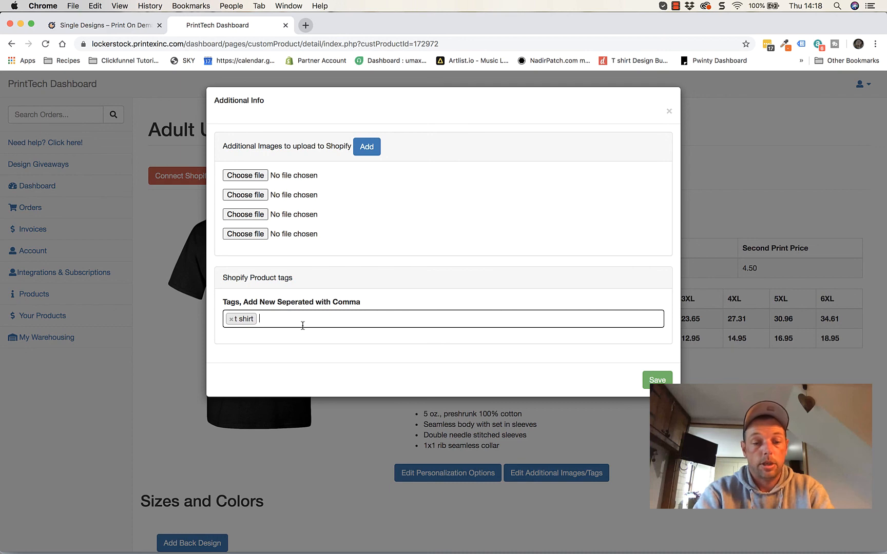
Add the design's name "you are great" as a second Shopify product tag and save the additional info.
click(109, 31)
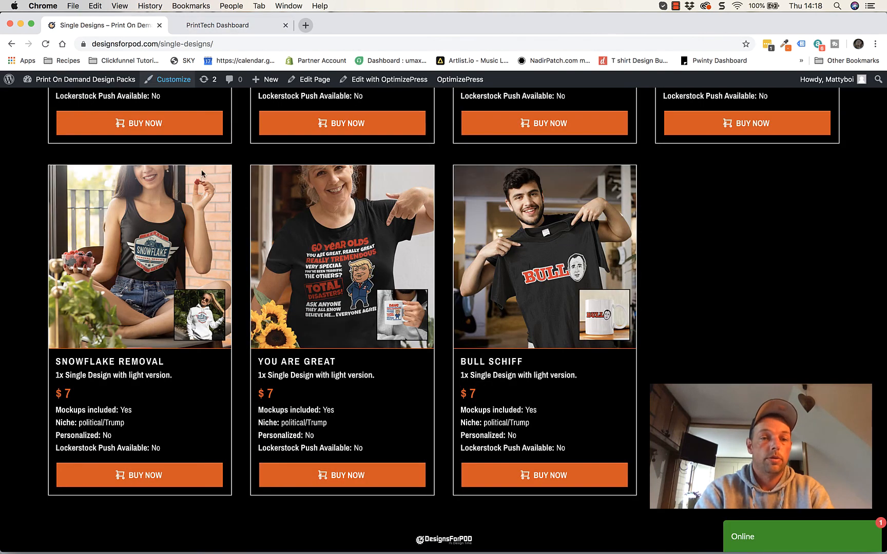
click(247, 31)
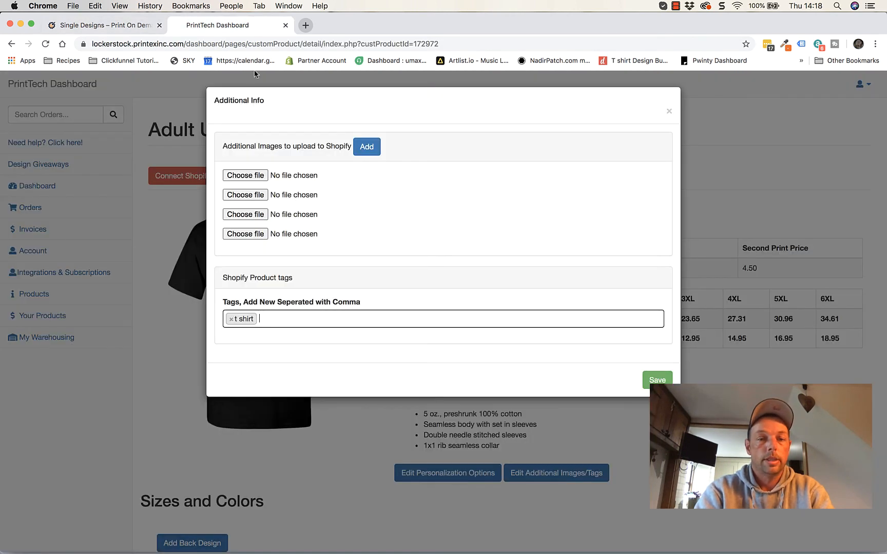
text(you are great)
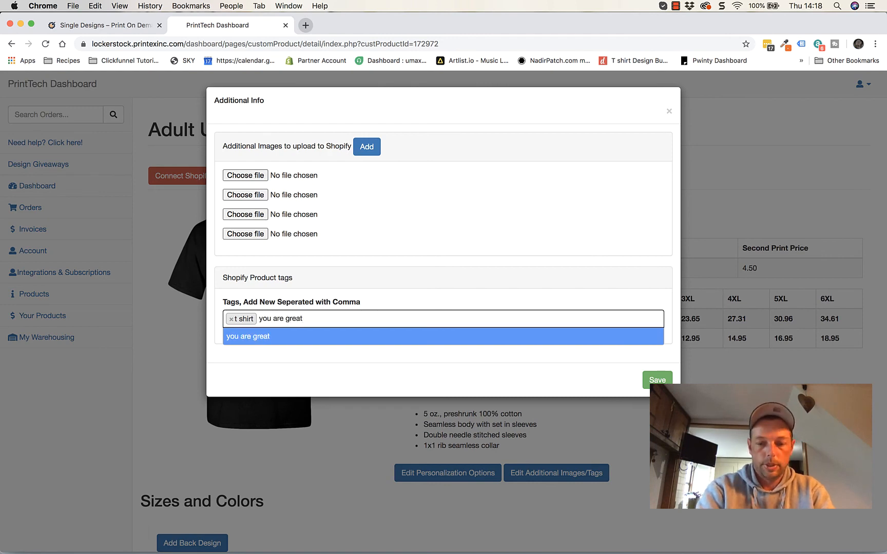
key(Return)
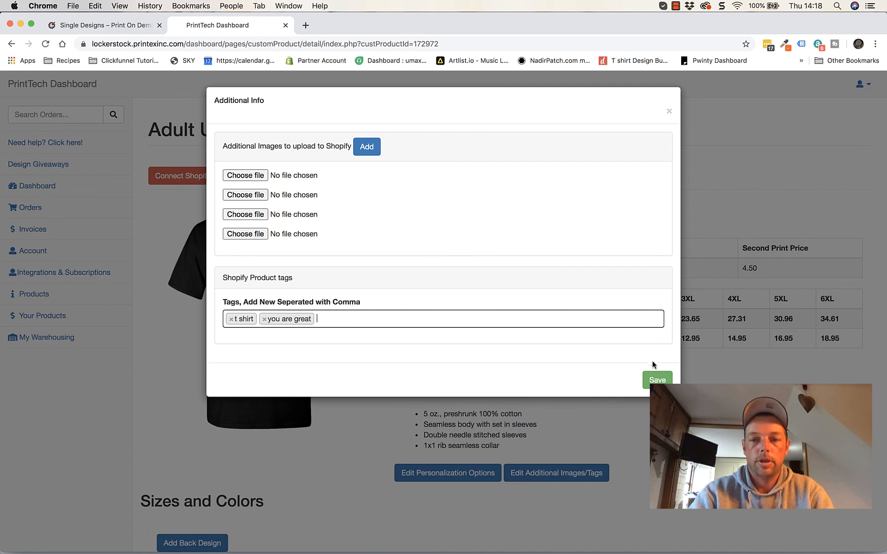
click(657, 379)
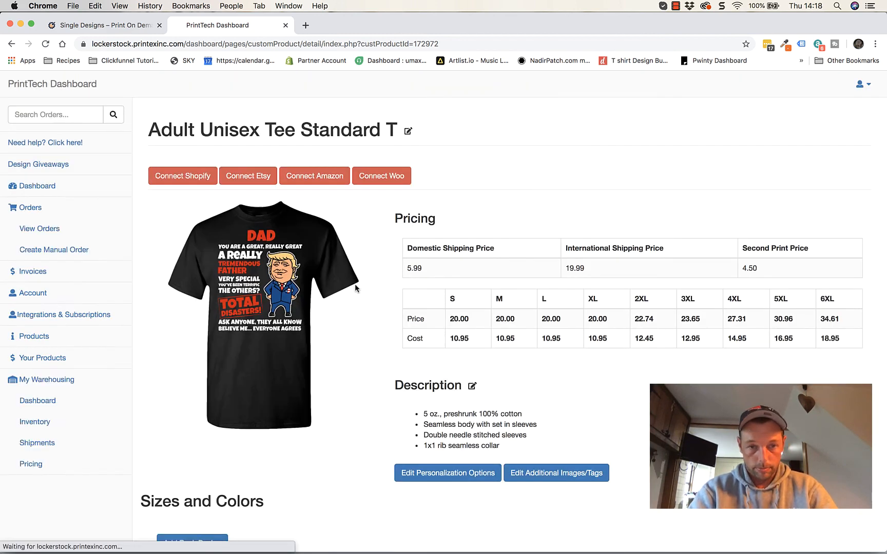
scroll(406, 430, down, 3)
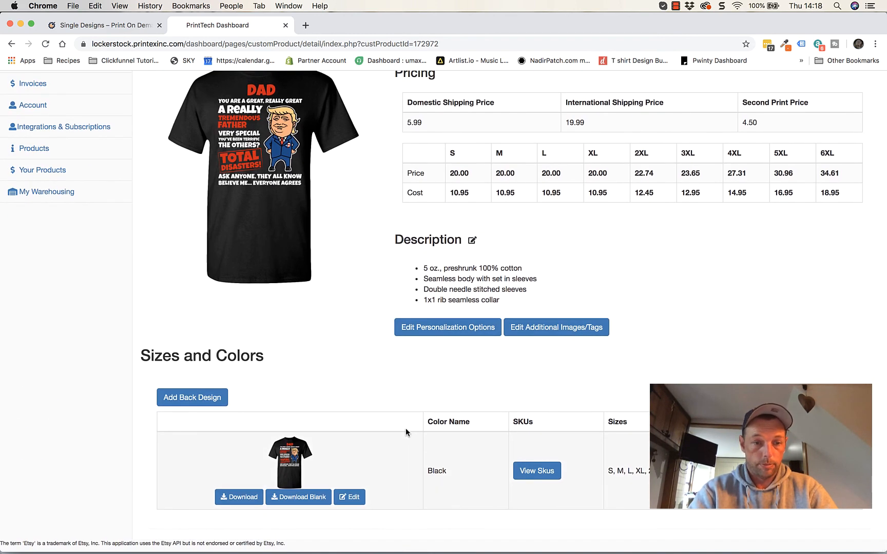
scroll(405, 428, up, 3)
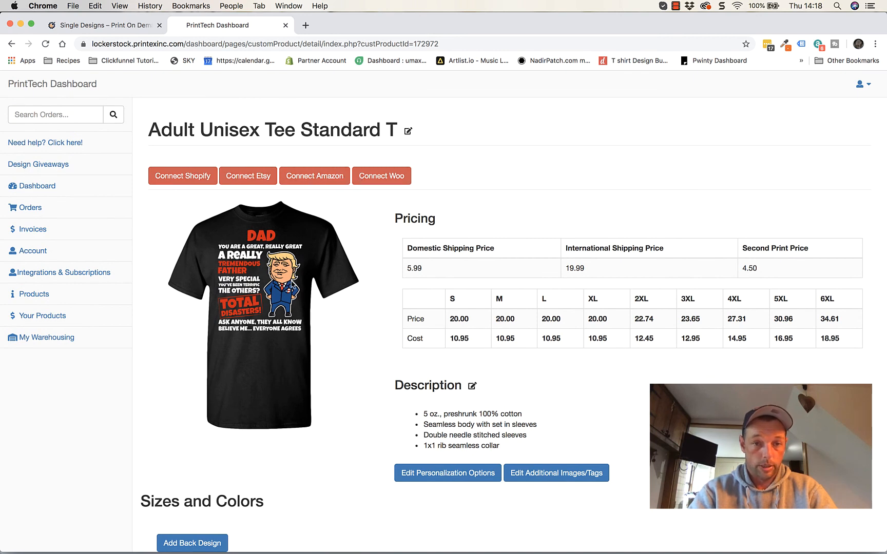
scroll(337, 435, down, 1)
scroll(337, 435, up, 1)
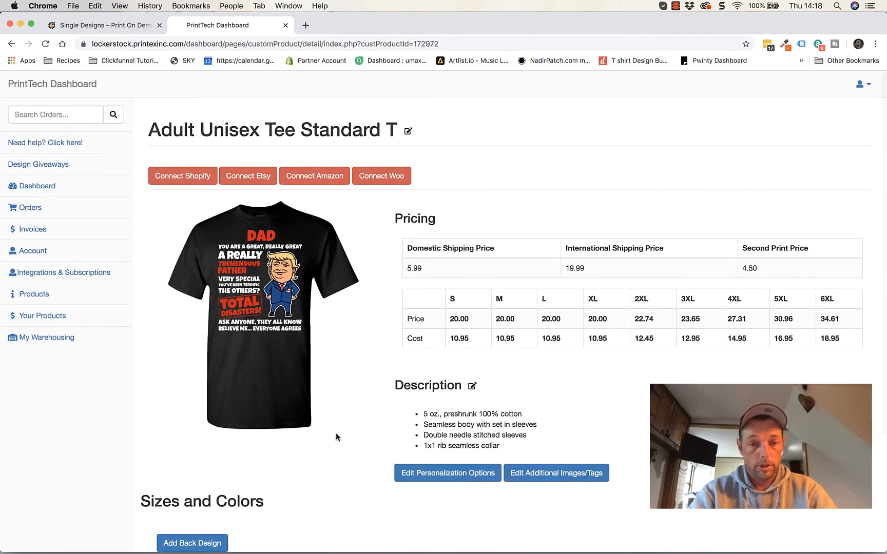